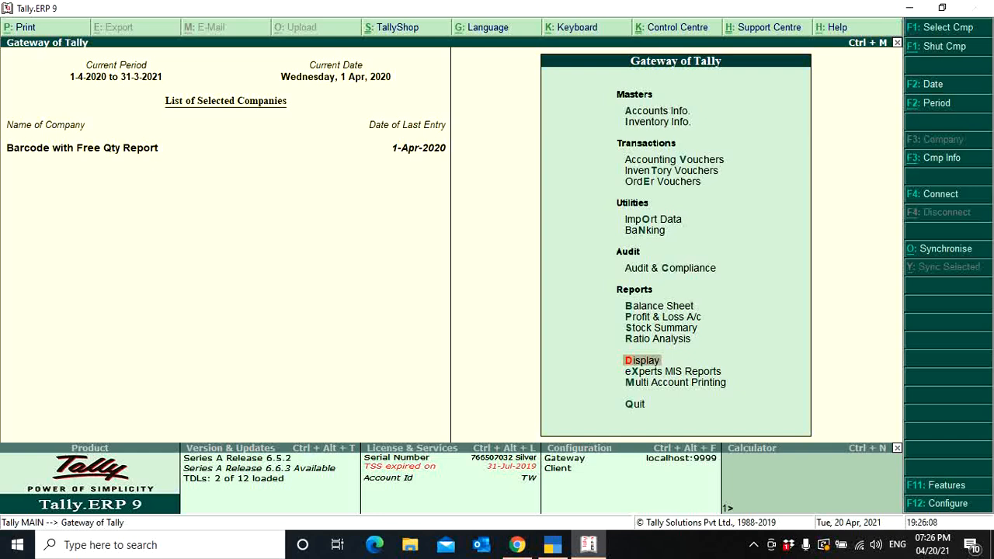
Step: Open a new purchase voucher under Accounting Vouchers and set its supplier invoice number to 002 with date 1-Apr-2020
key(Up)
key(Up)
key(Up)
key(Up)
key(Up)
key(Up)
key(Up)
key(Up)
key(Up)
key(Up)
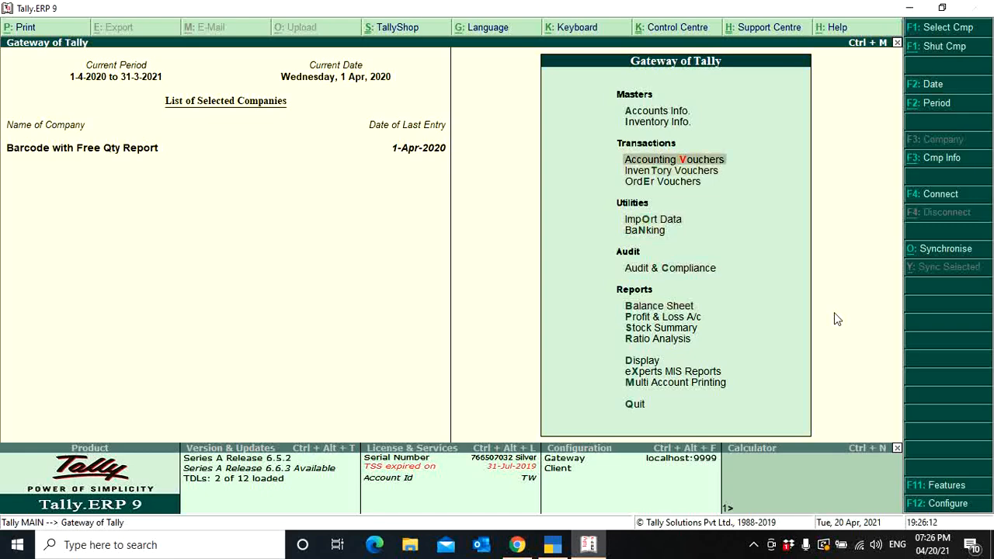
key(Return)
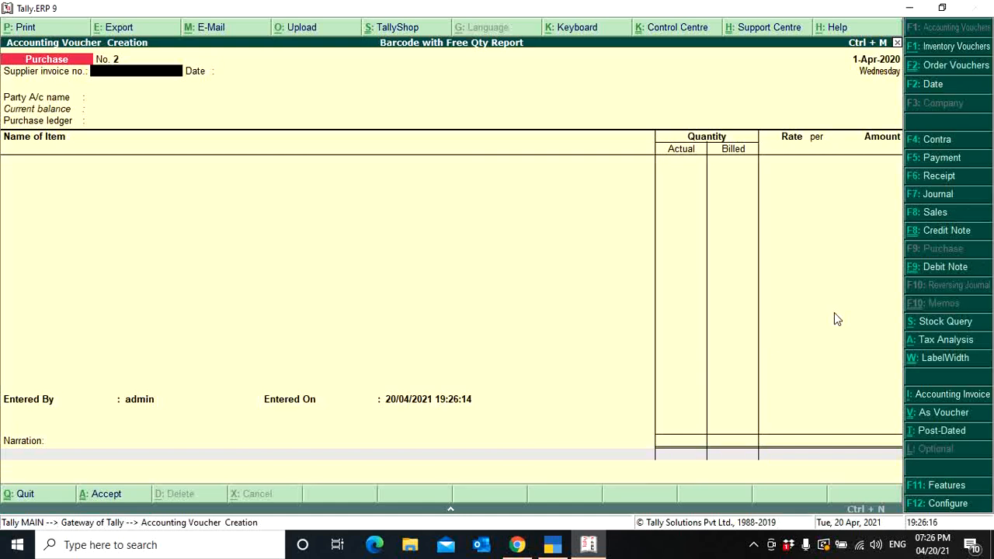
text(002)
key(Return)
key(Return)
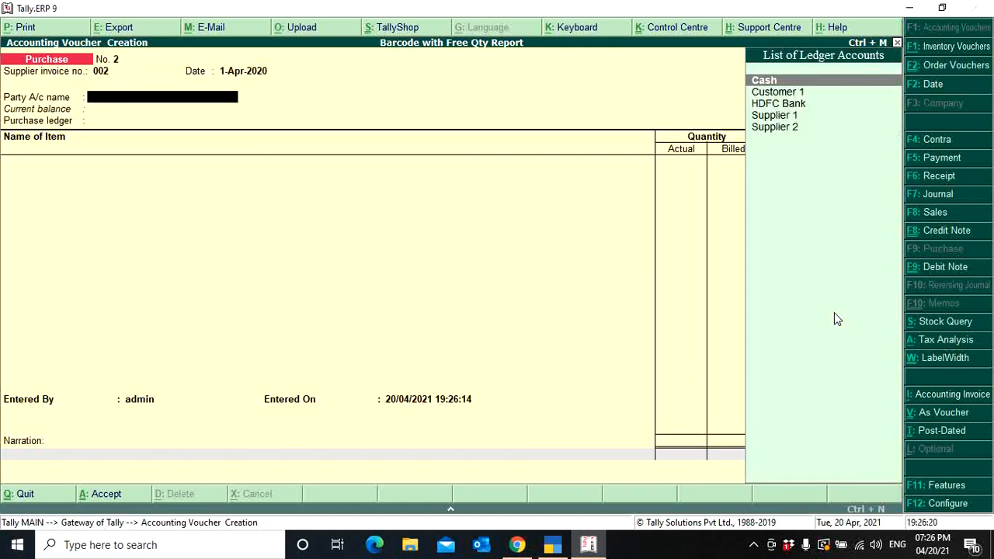
Step: Set the party account to Supplier 2 and accept the party details without linking an order
key(Down)
key(Down)
key(Down)
key(Down)
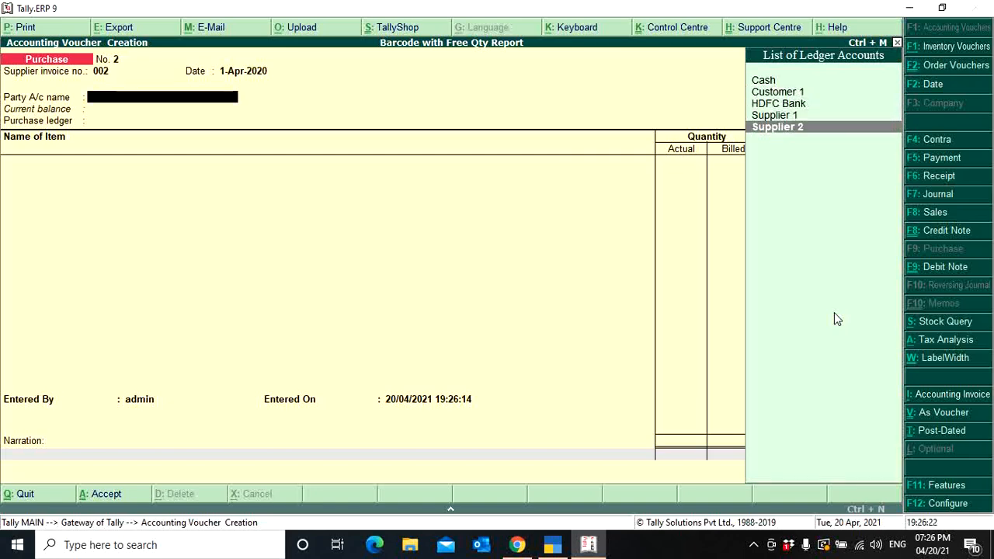
key(Return)
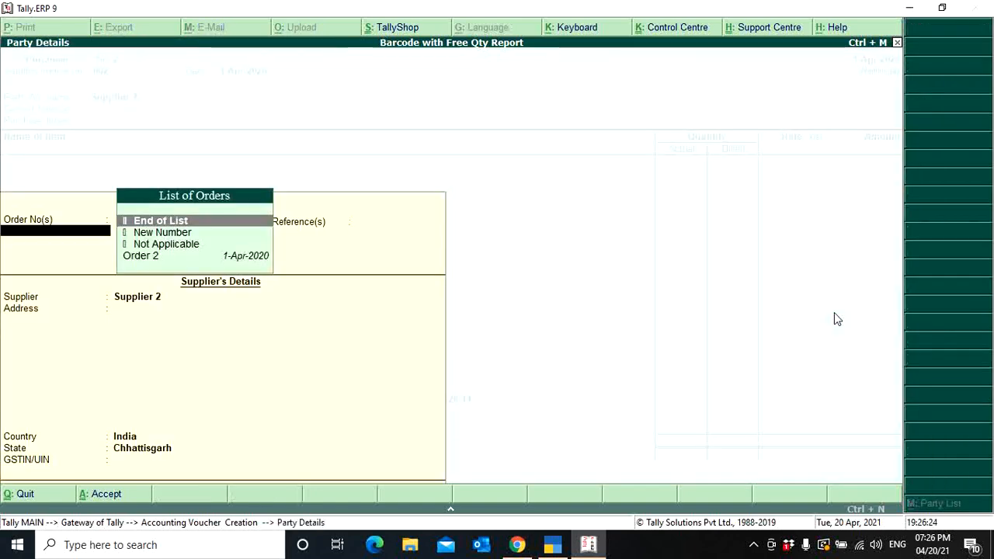
key(Return)
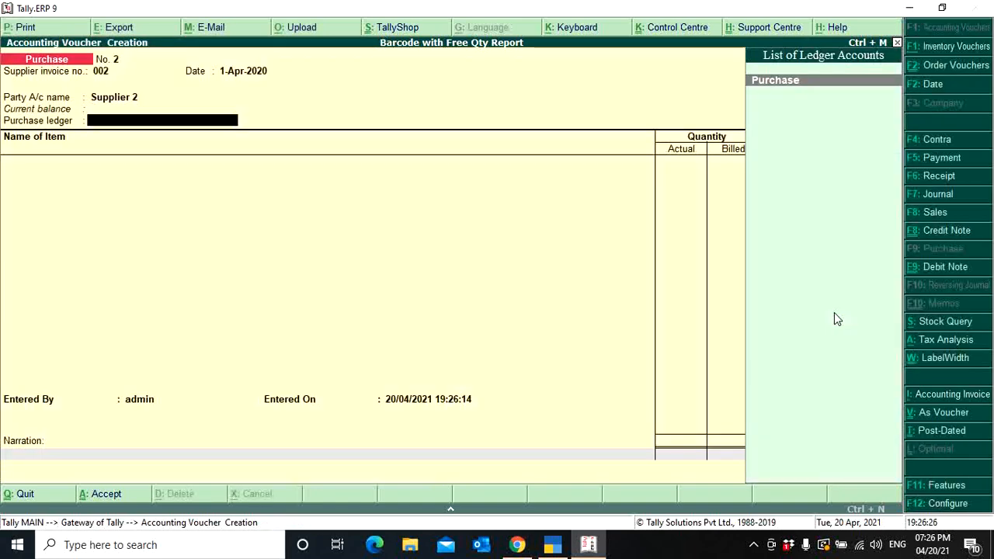
Step: Choose Purchase as the purchase ledger and complete its GST tax classification
key(Return)
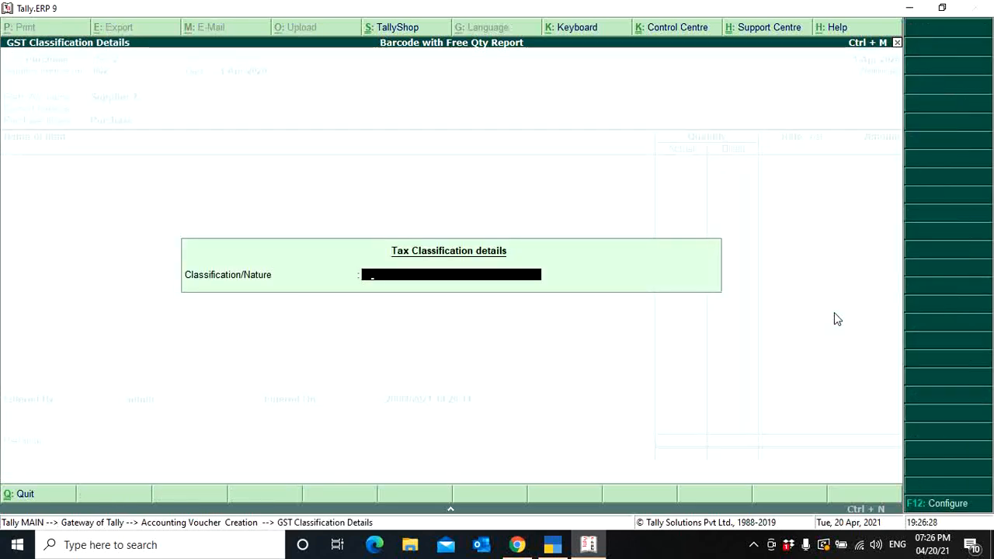
text(Pu)
key(Up)
key(Return)
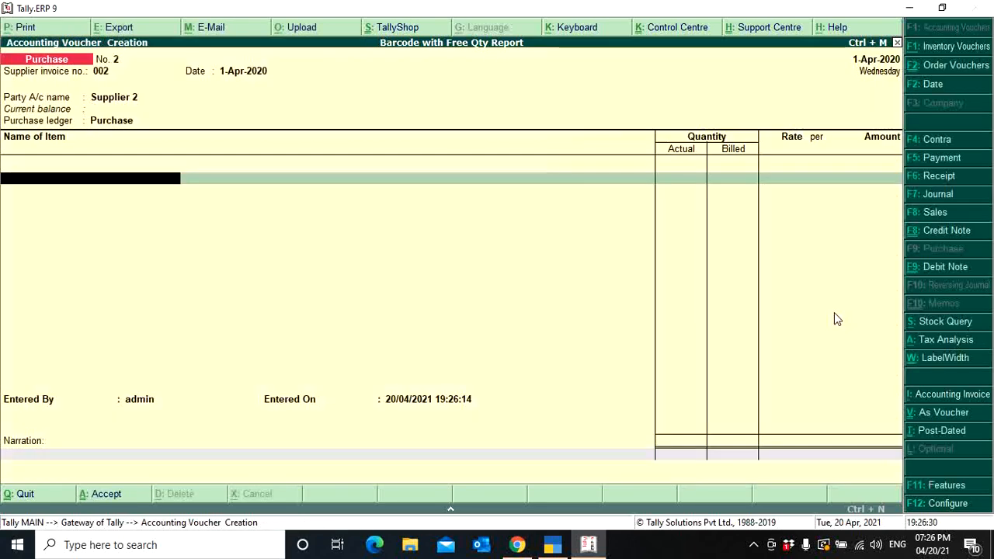
Step: Add the stock item Liril Soap 100gm with the description "Freshness Soap", keeping the MRP of 25.00/nos
key(space)
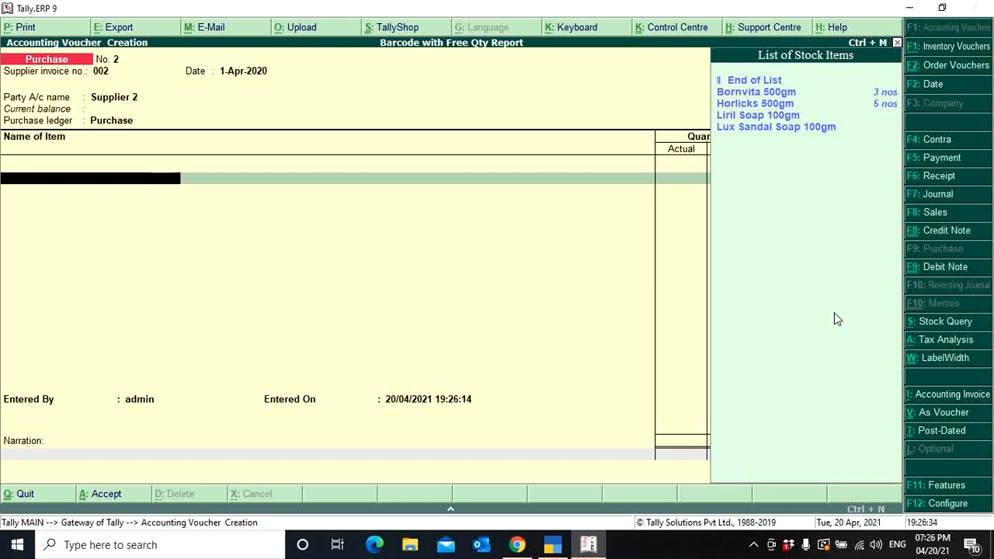
key(Down)
key(Down)
key(Down)
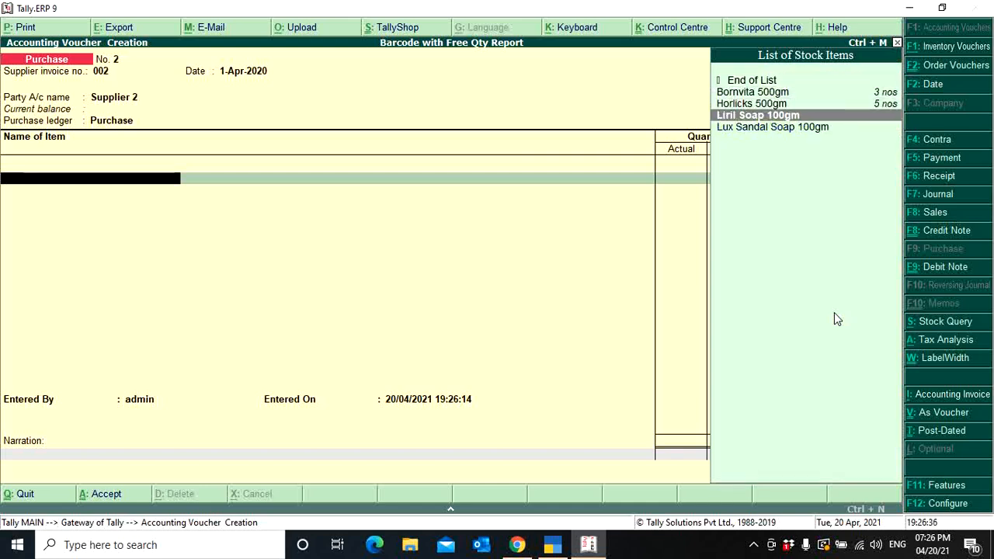
key(Return)
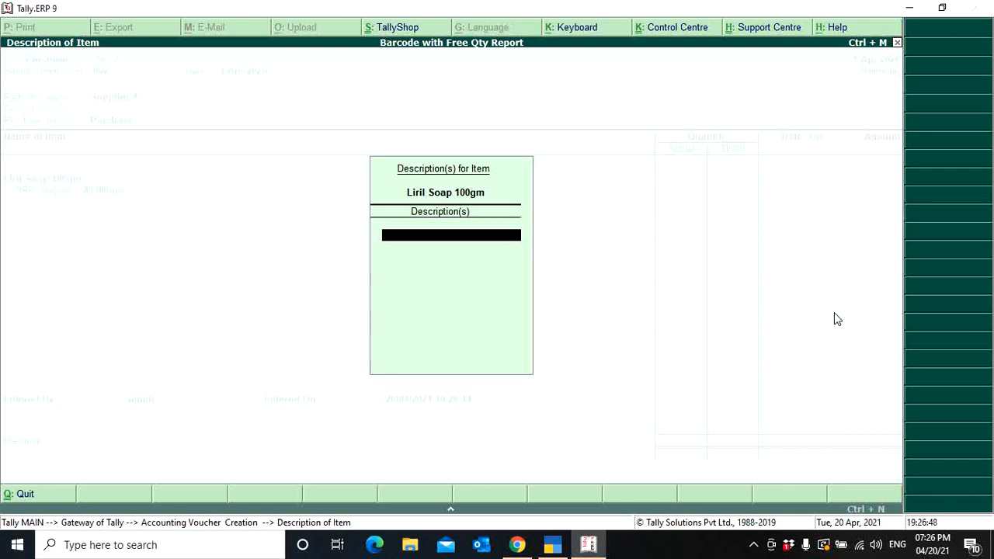
text(Freshness Soap)
key(Return)
key(Return)
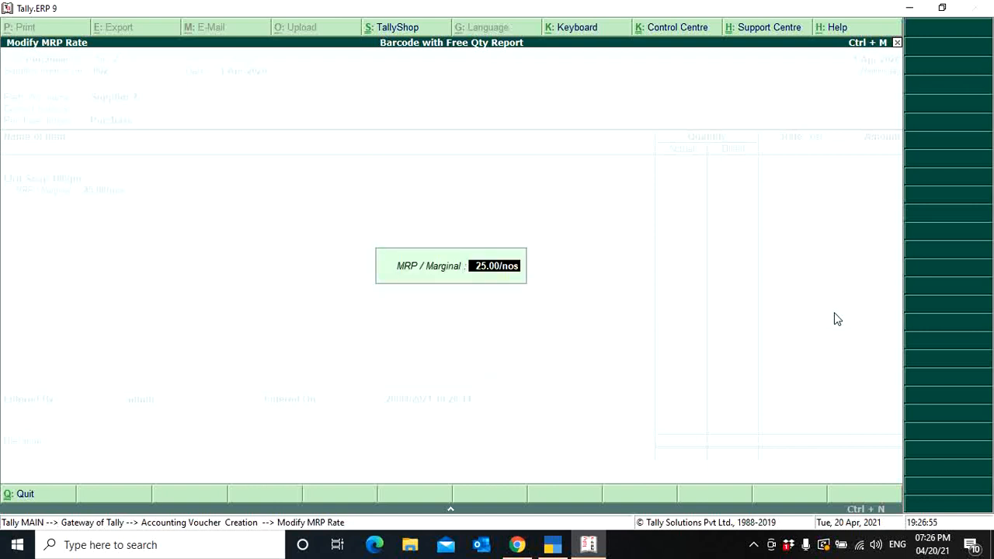
key(Return)
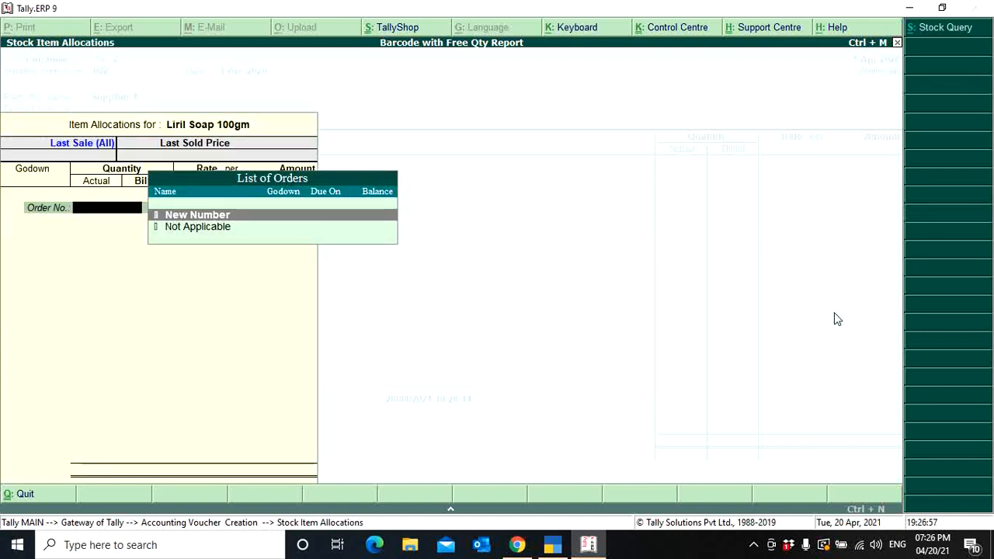
Step: Allocate Liril Soap 100gm to Main Location with order Not Applicable, actual quantity 20, billed quantity 18 and rate 25.00
key(Down)
key(Return)
key(Return)
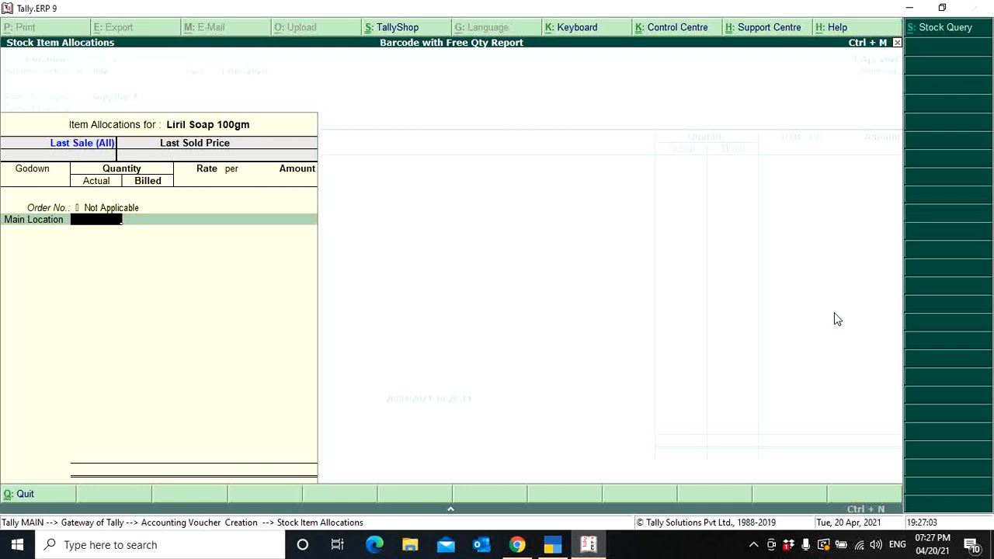
text(20)
key(Return)
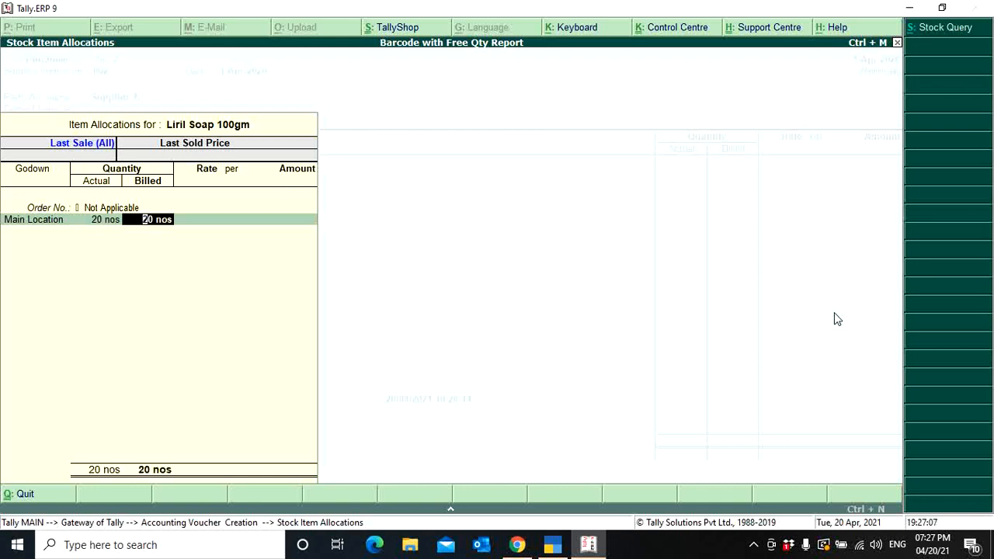
text(18)
key(Return)
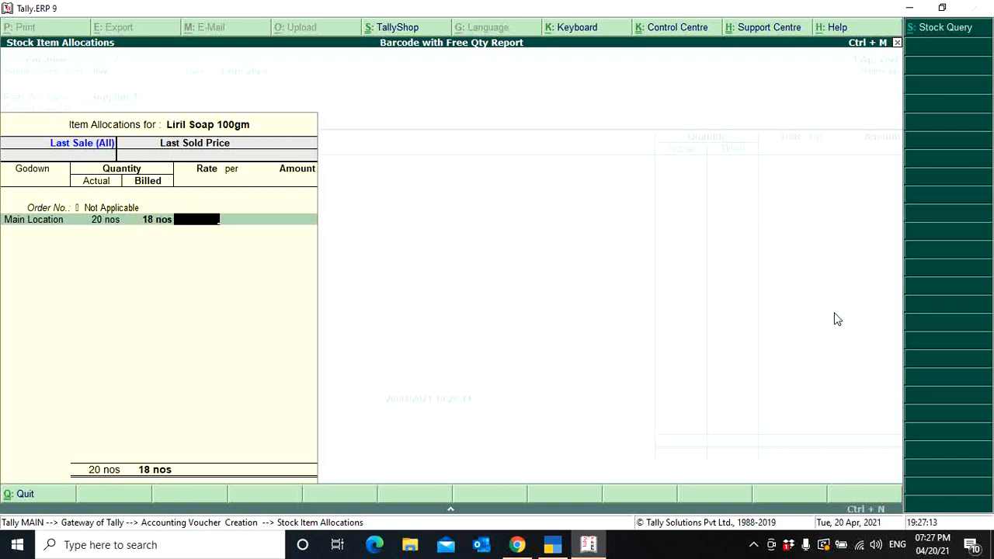
text(25)
key(Return)
key(Return)
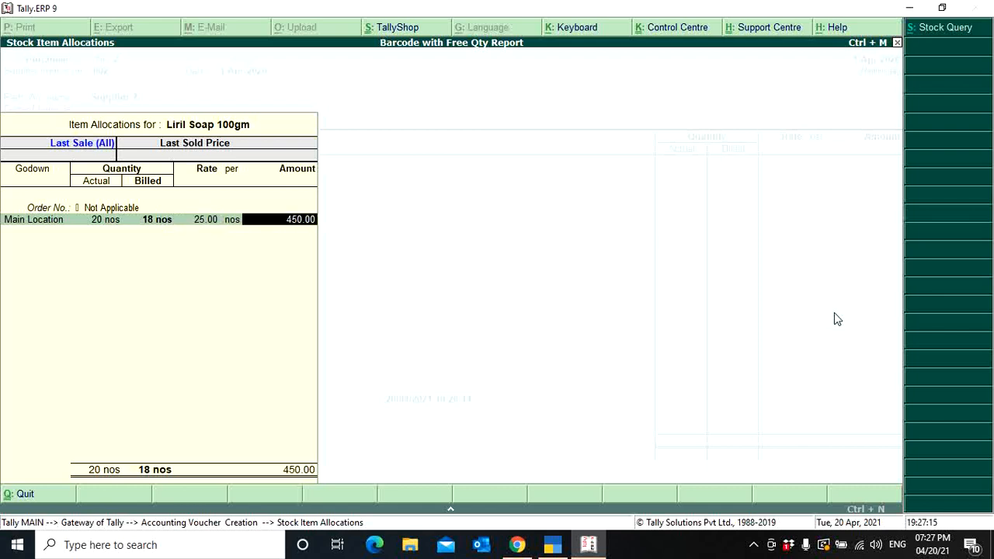
key(Return)
key(Return)
key(Return)
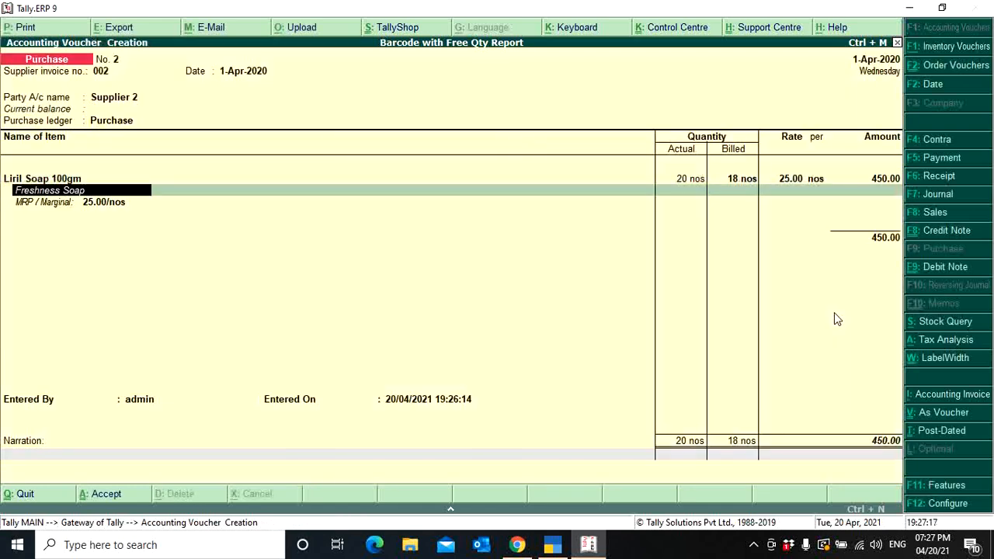
key(Return)
key(Return)
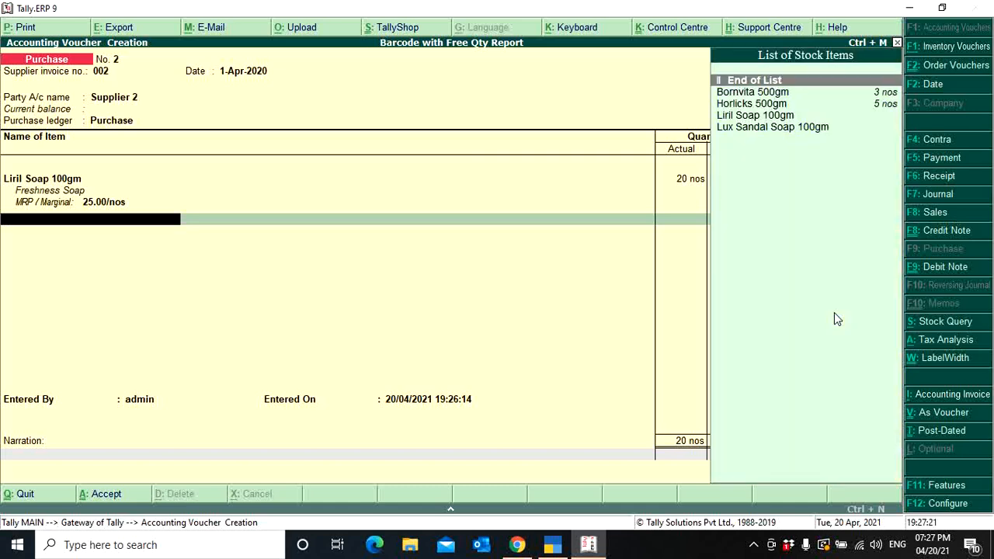
Step: Add the stock item Lux Sandal Soap 100gm with the description "Sandal Fragness", keeping the MRP of 35.00/nos
key(Down)
key(Down)
key(Down)
key(Down)
key(Return)
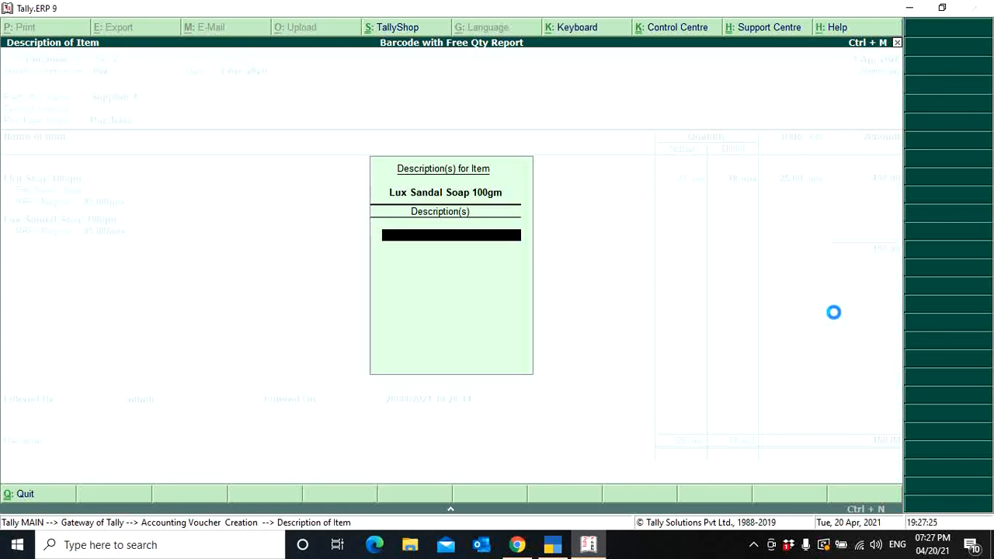
text(Sandal Fragn)
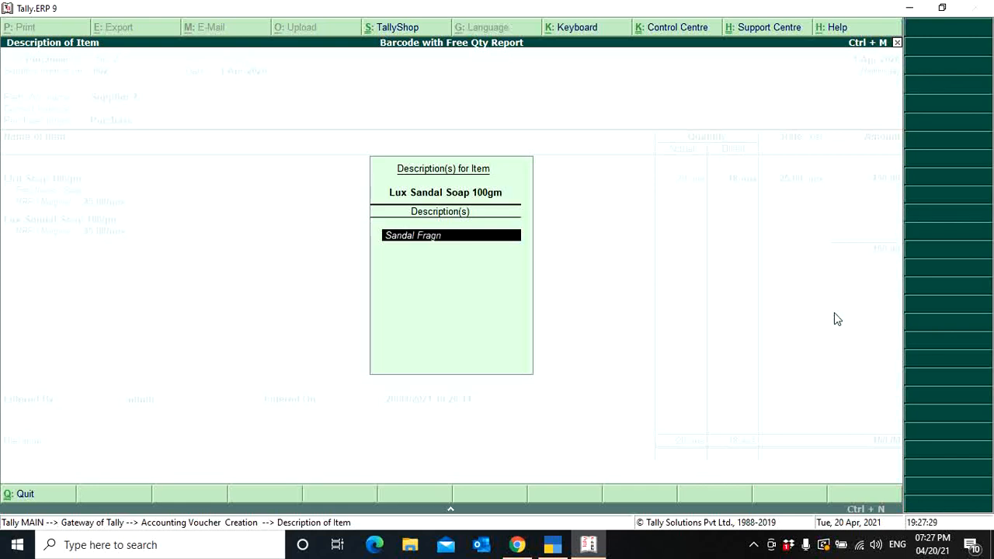
text(ess)
key(Return)
key(Return)
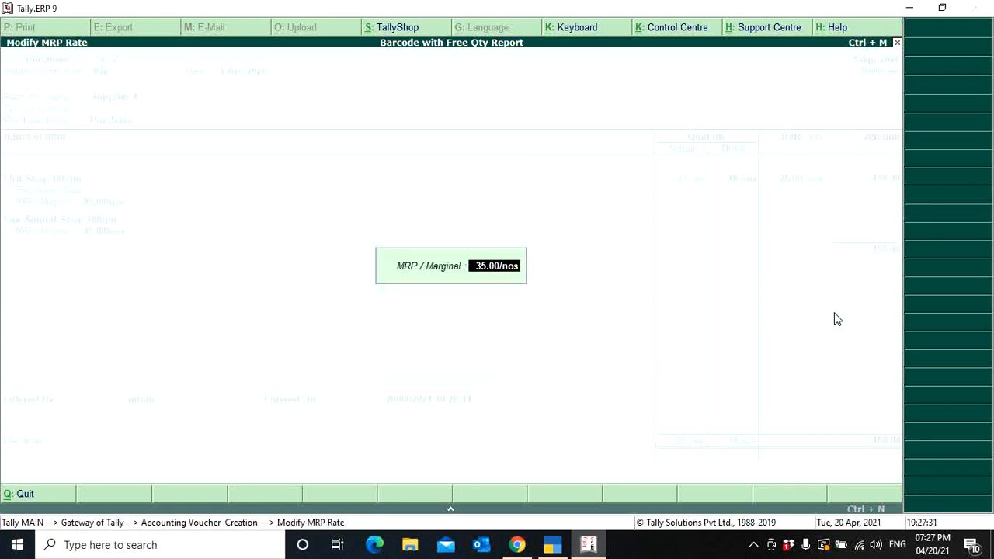
key(Return)
Step: Allocate Lux Sandal Soap 100gm to Main Location with order Not Applicable, actual quantity 25, billed quantity 23 and rate 35.00
key(Down)
key(Return)
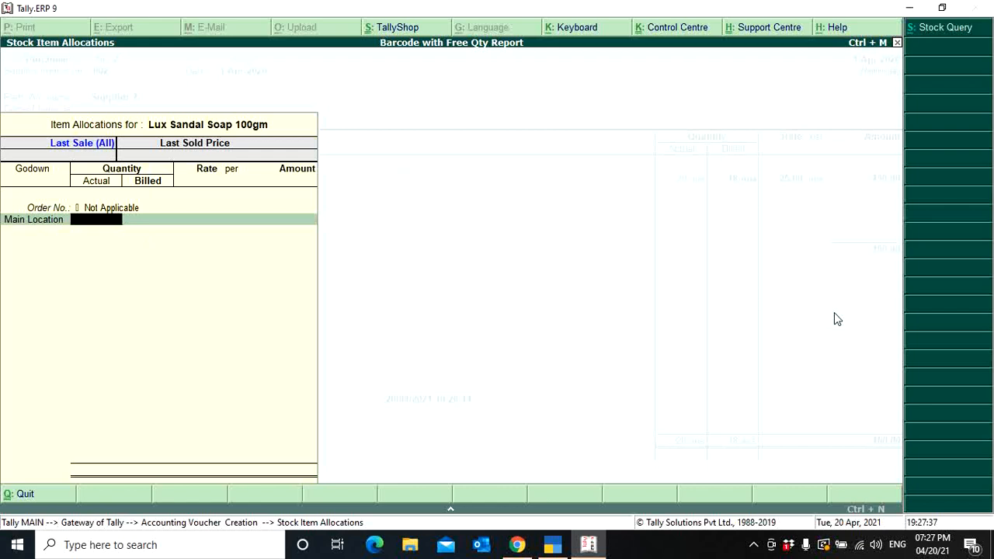
text(25)
key(Return)
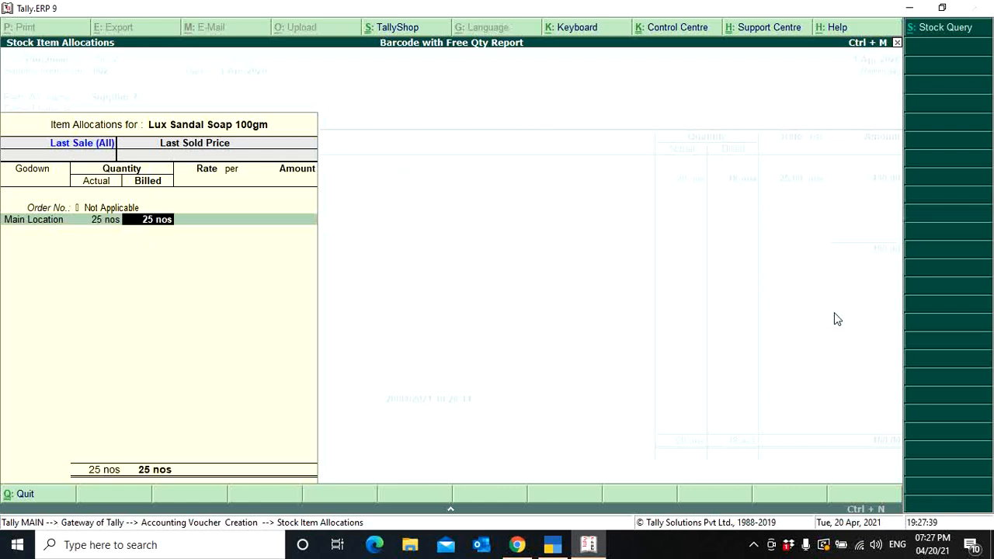
key(BackSpace)
text(23)
key(Return)
text(35)
key(Return)
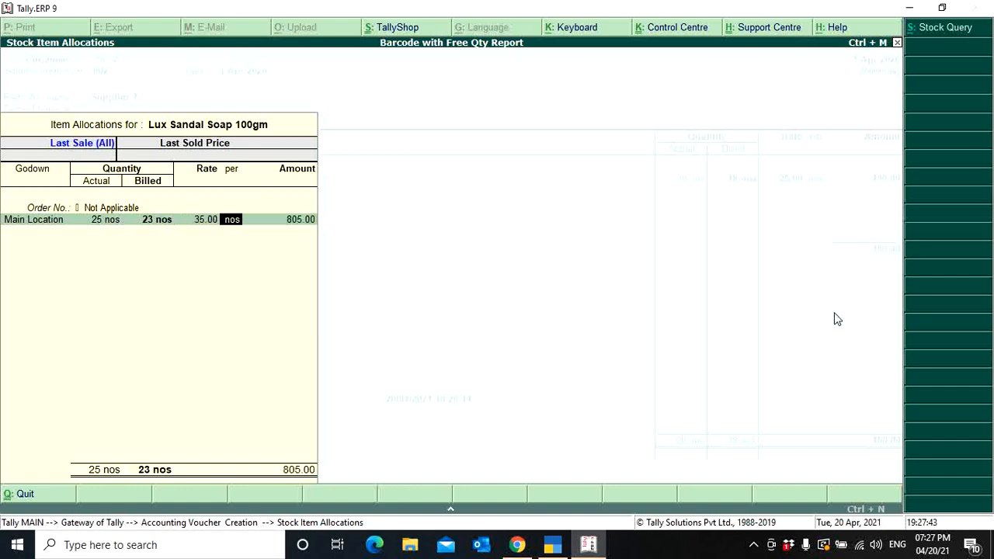
key(Return)
key(Return)
key(Return)
key(Return)
key(Return)
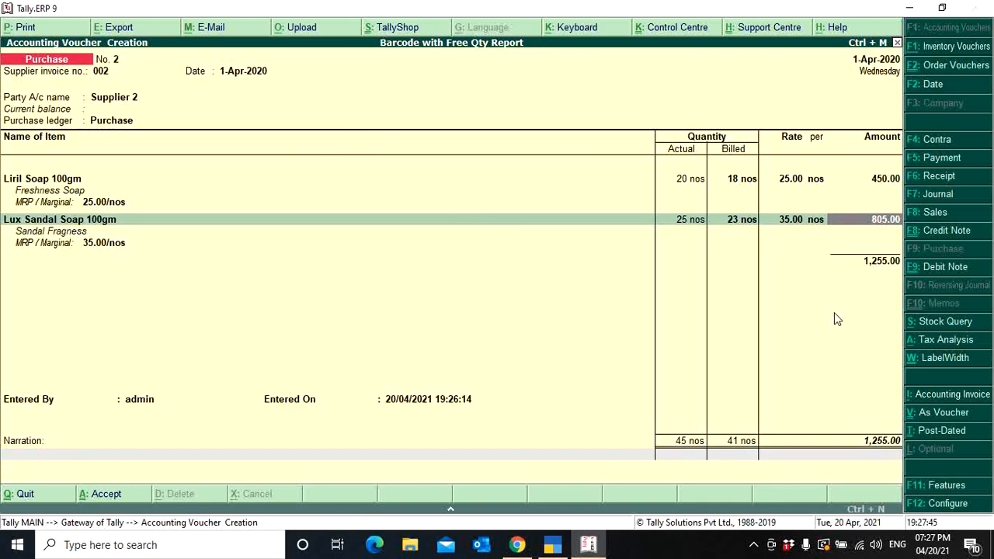
key(Return)
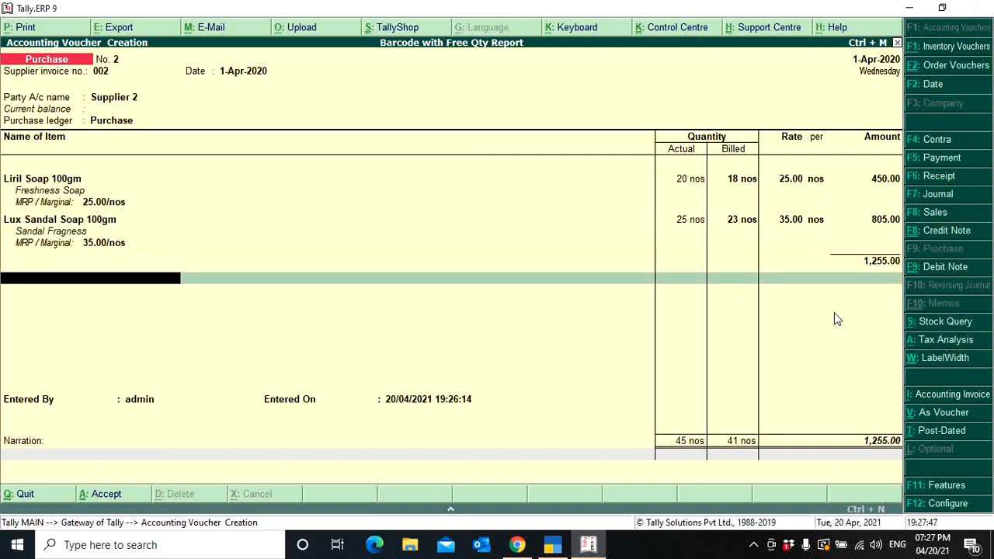
Step: Add the CGST and SGST tax ledgers below the items with their calculated amounts
text(cg)
key(Return)
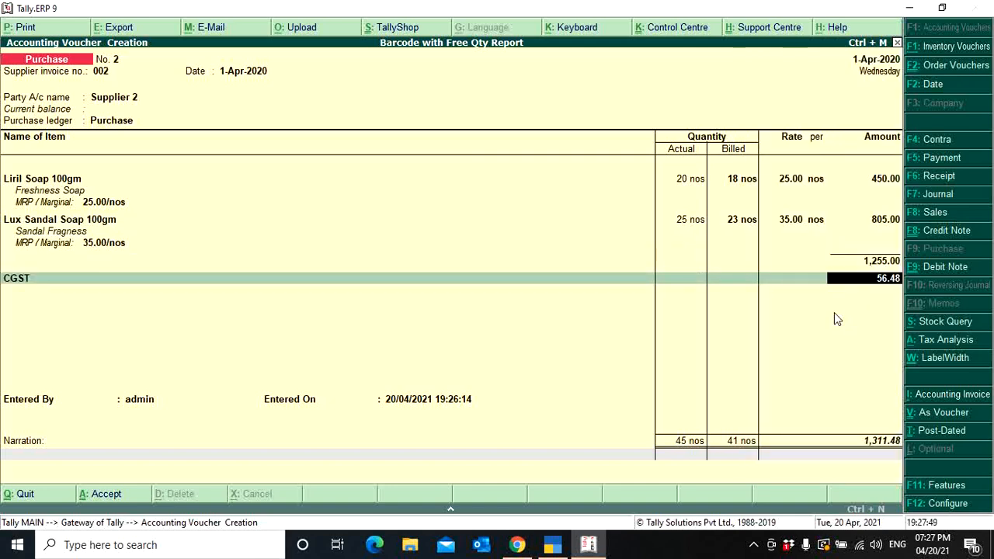
key(Return)
text(sg)
key(Return)
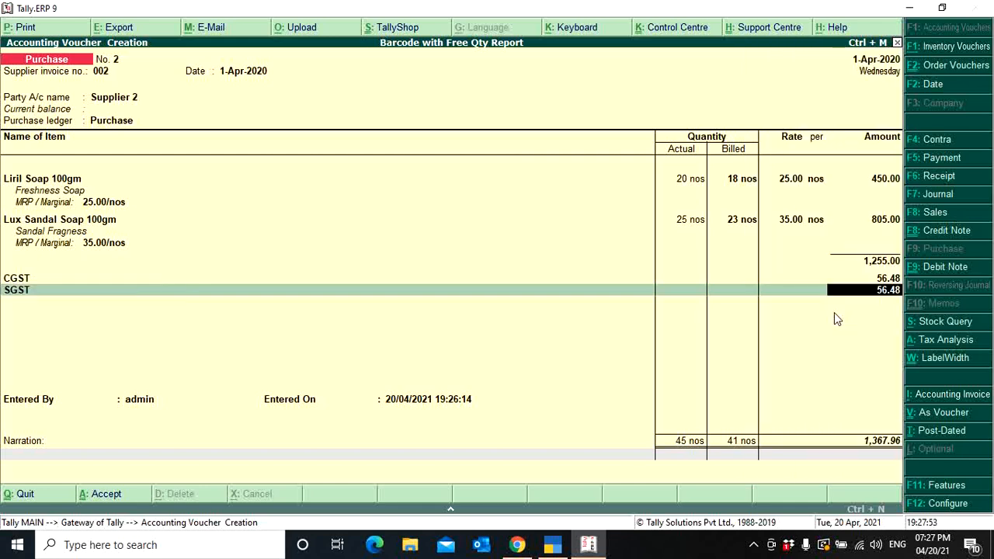
key(Return)
key(Return)
Step: Record the full bill amount for Supplier 2 as a New Ref, leave the narration empty and save the purchase voucher
key(Return)
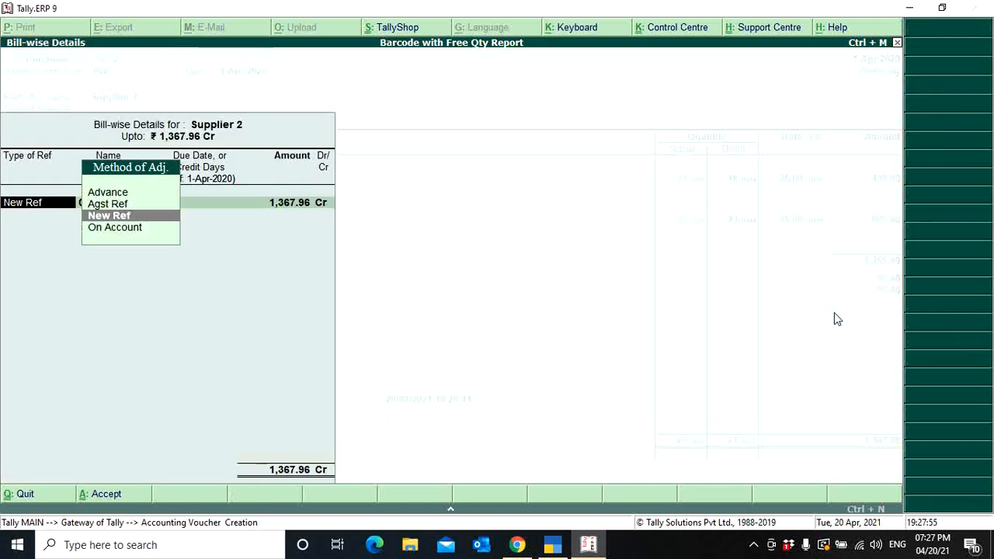
key(Return)
key(Return)
key(Return)
key(Return)
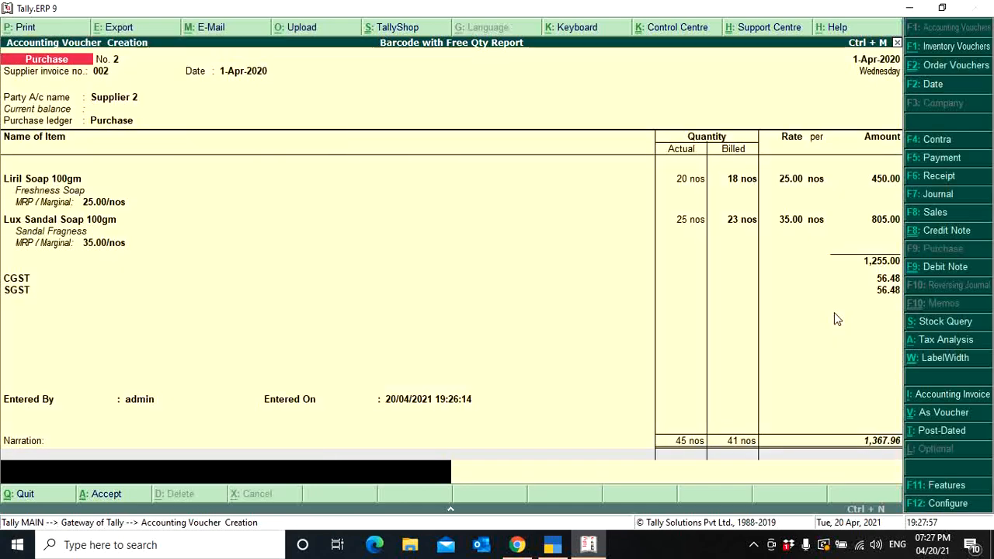
key(Return)
key(Return)
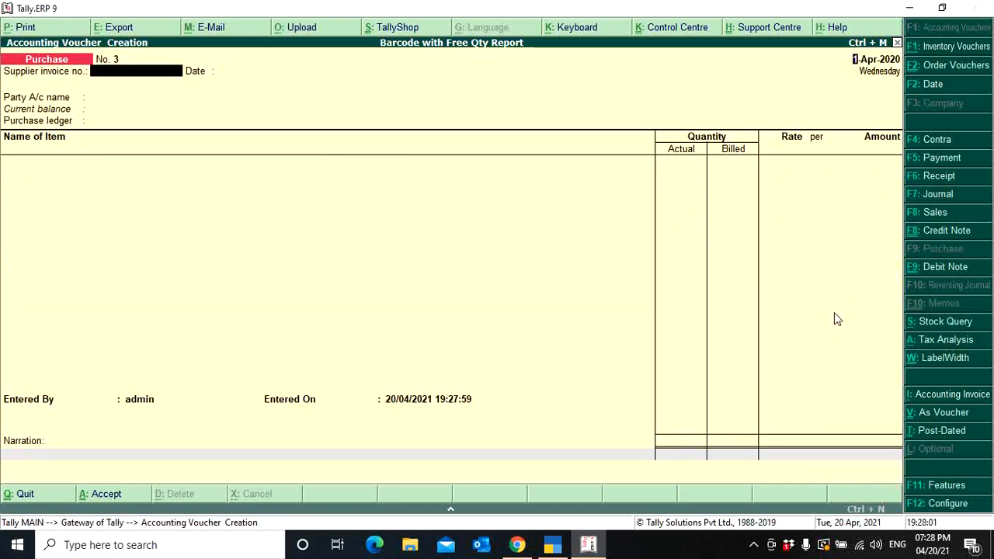
Step: Reopen the saved Supplier 2 purchase voucher and generate the print preview of its barcode labels
key(Page_Up)
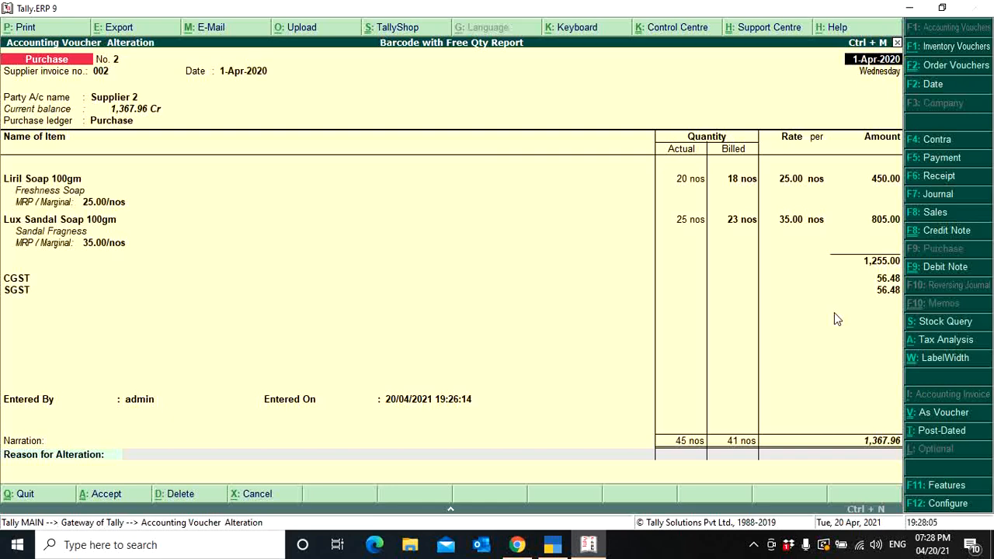
key(alt+p)
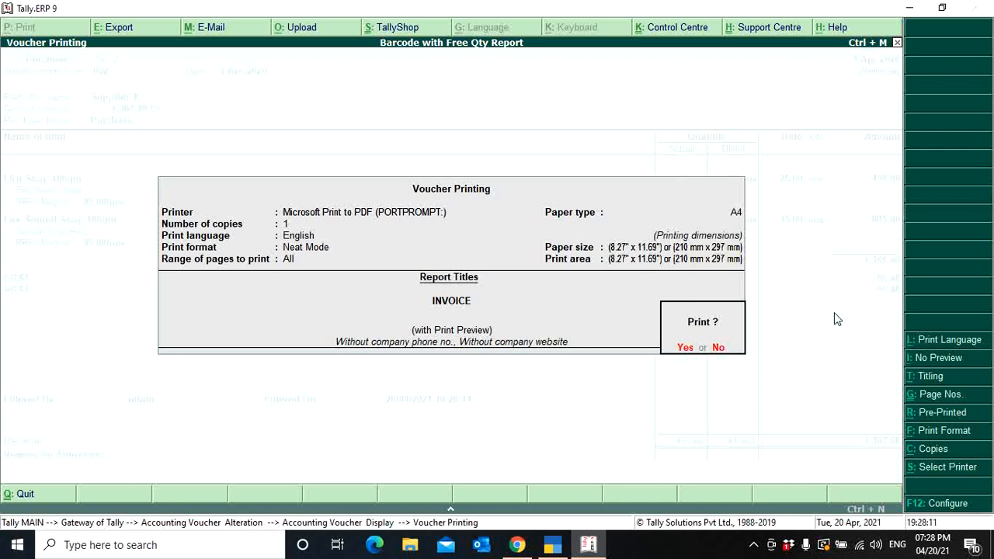
key(Return)
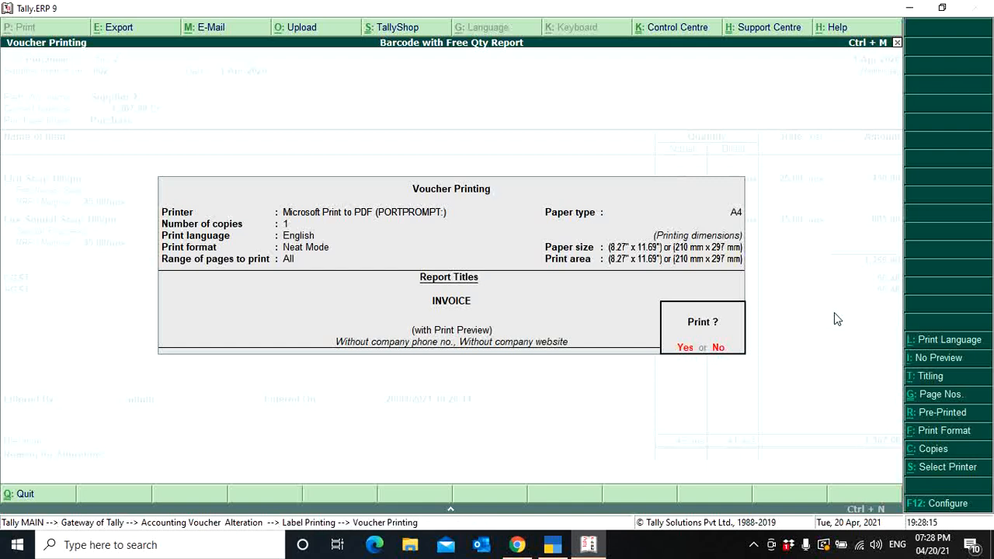
key(Return)
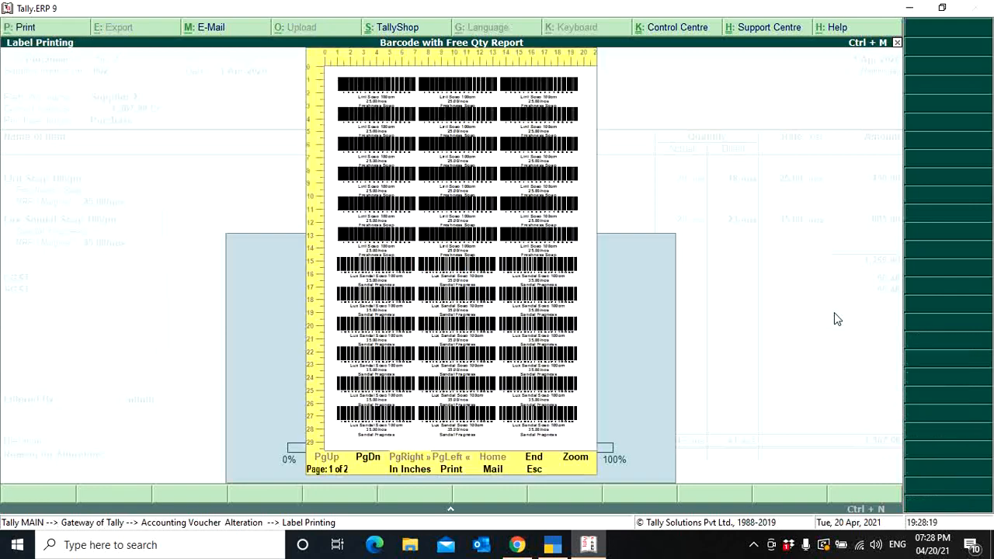
Step: Examine the Liril Soap and Lux Sandal Soap barcode labels at enlarged size across both preview pages
key(alt+z)
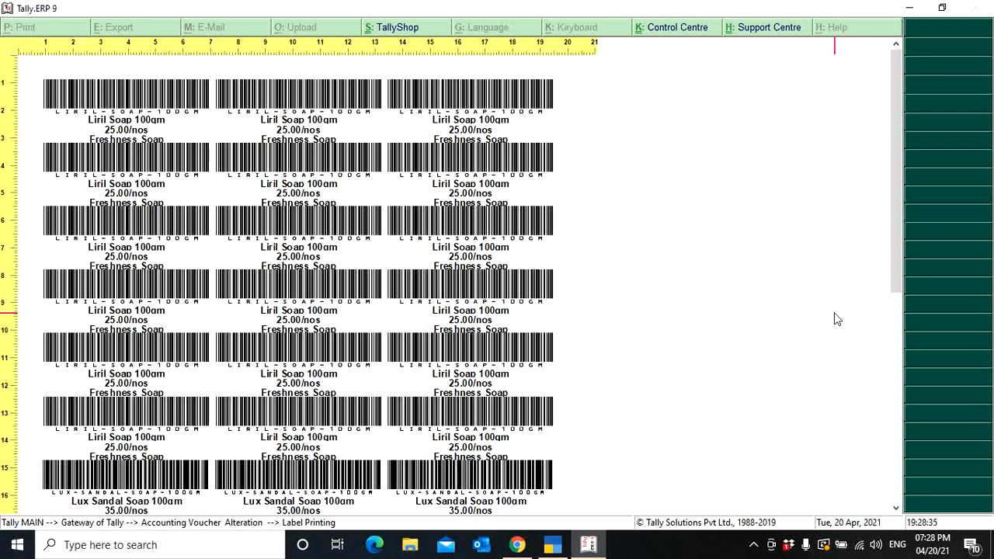
scroll(837, 318, down, 5)
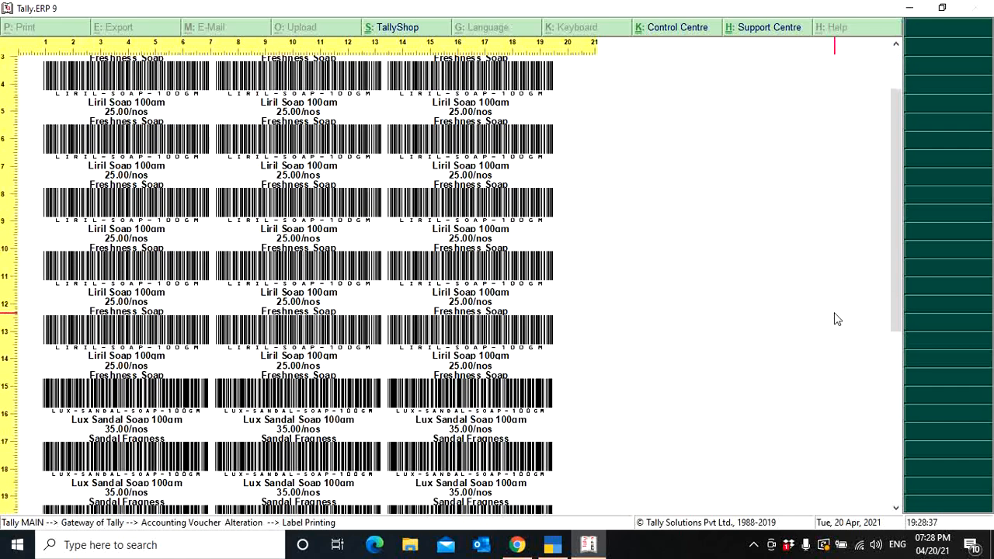
scroll(836, 318, down, 3)
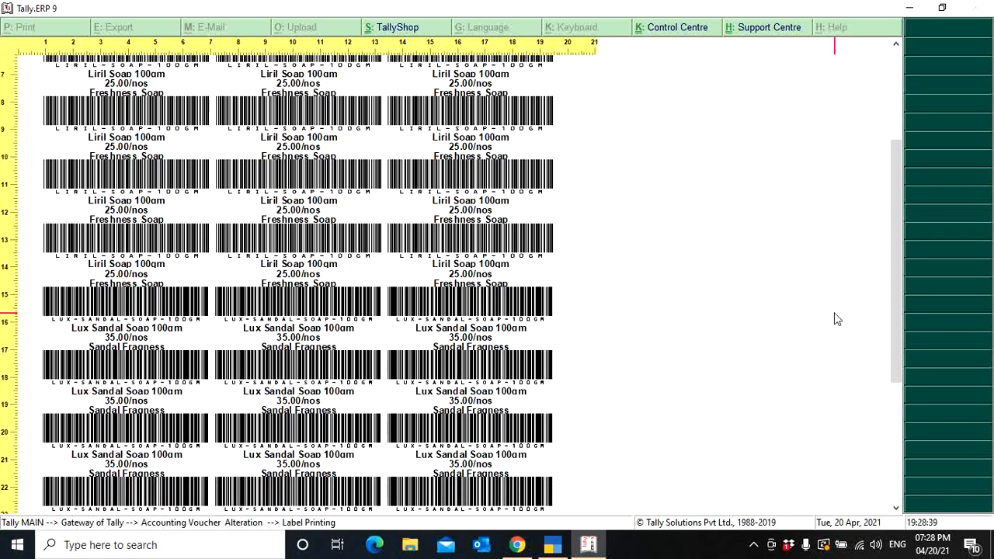
scroll(836, 319, down, 2)
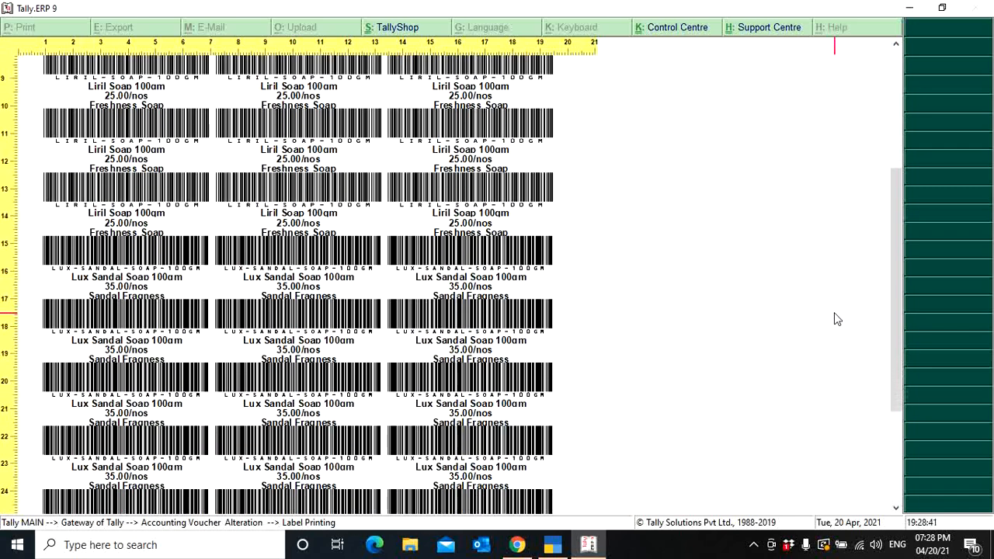
scroll(837, 318, down, 5)
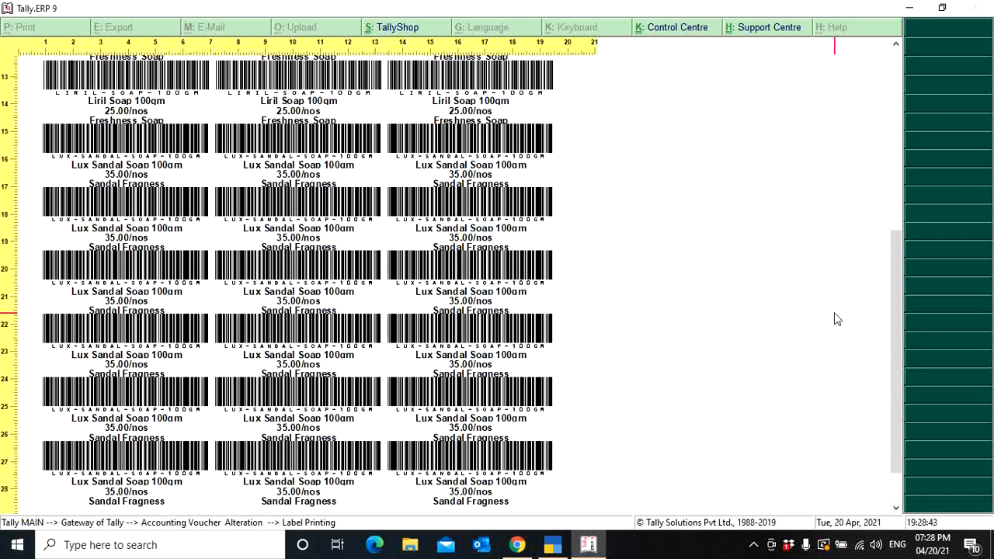
scroll(837, 318, down, 5)
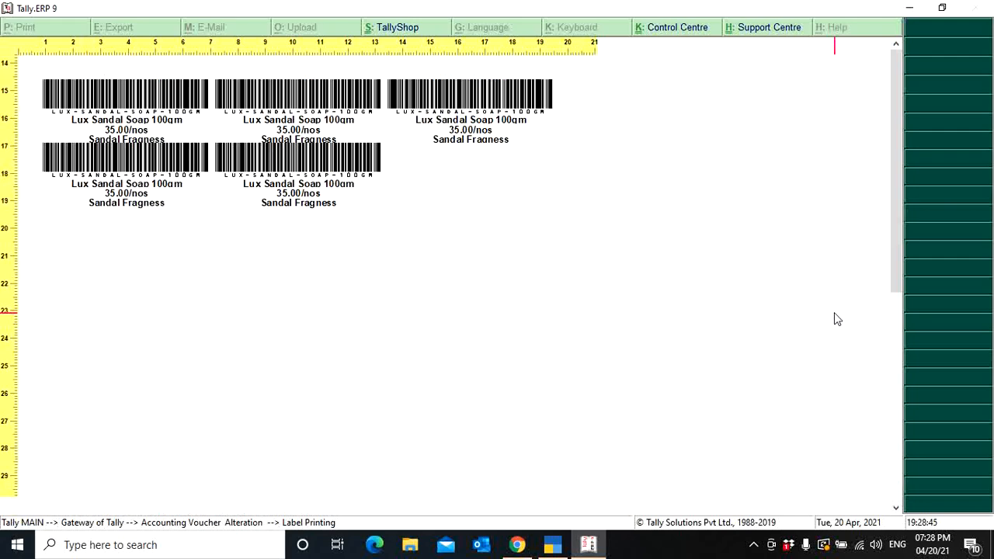
key(alt+z)
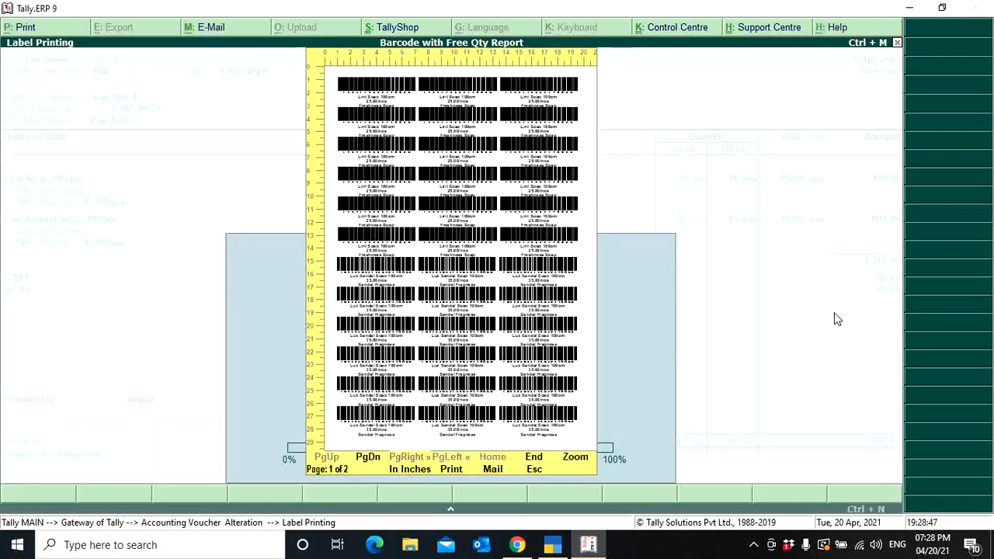
key(Page_Down)
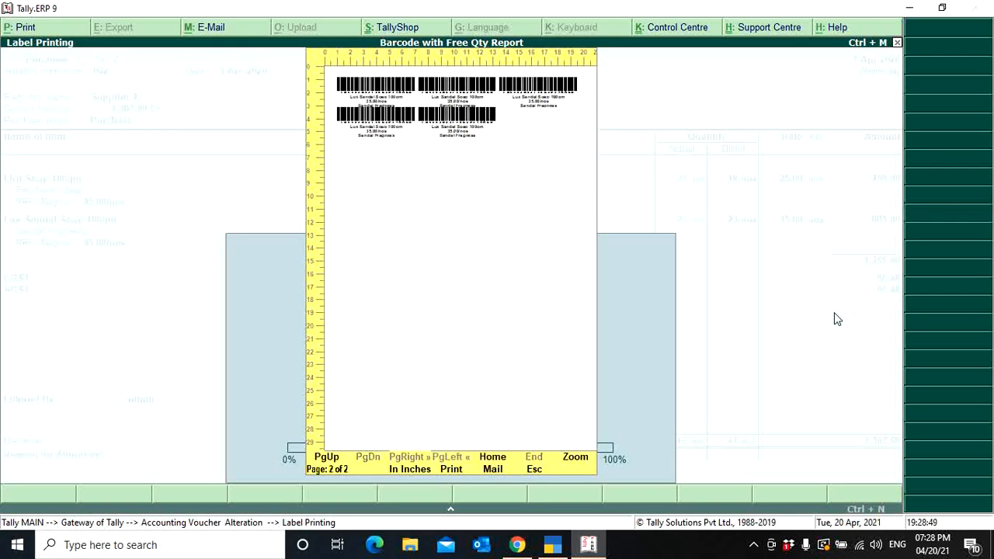
Step: Close the label preview and quit the voucher screens back to the Gateway of Tally
key(Escape)
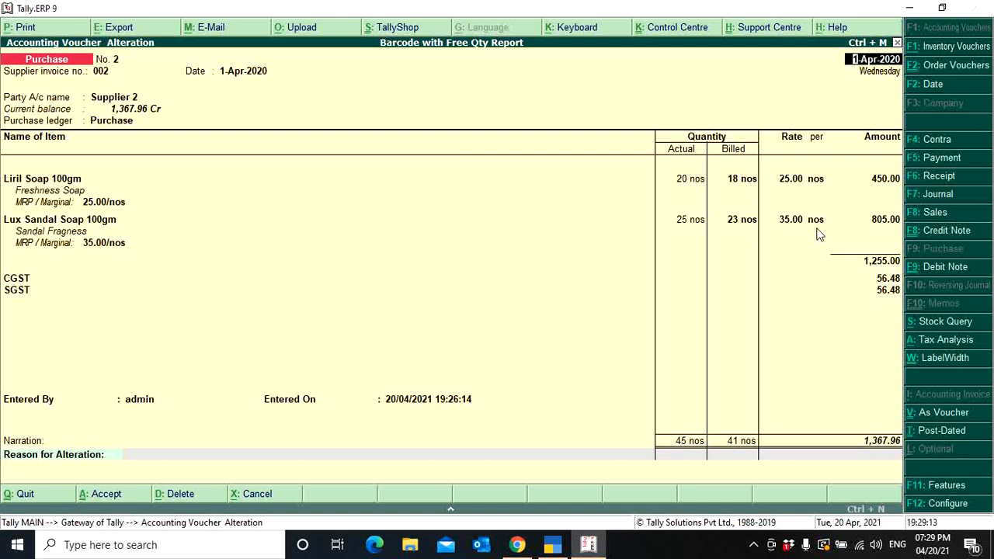
key(Escape)
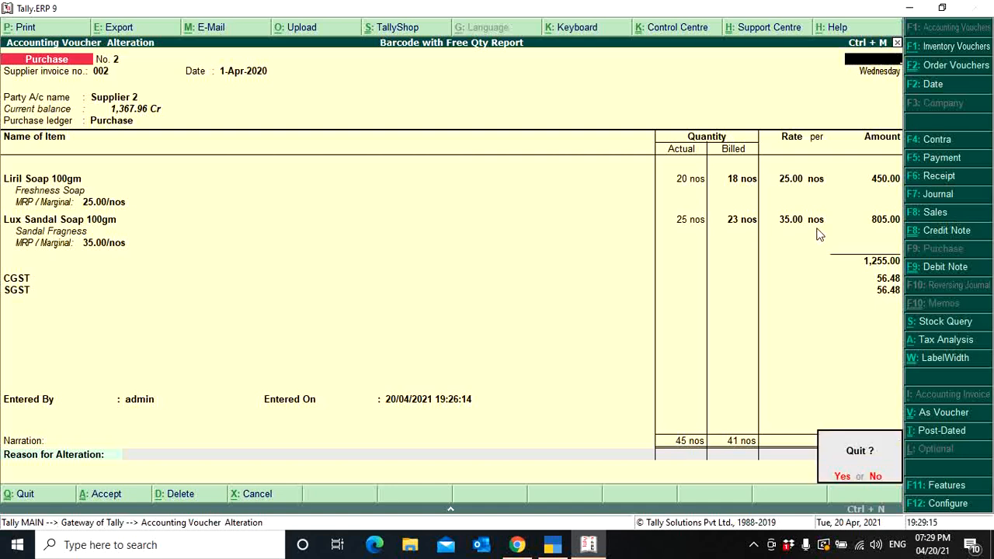
key(Return)
key(Escape)
key(Return)
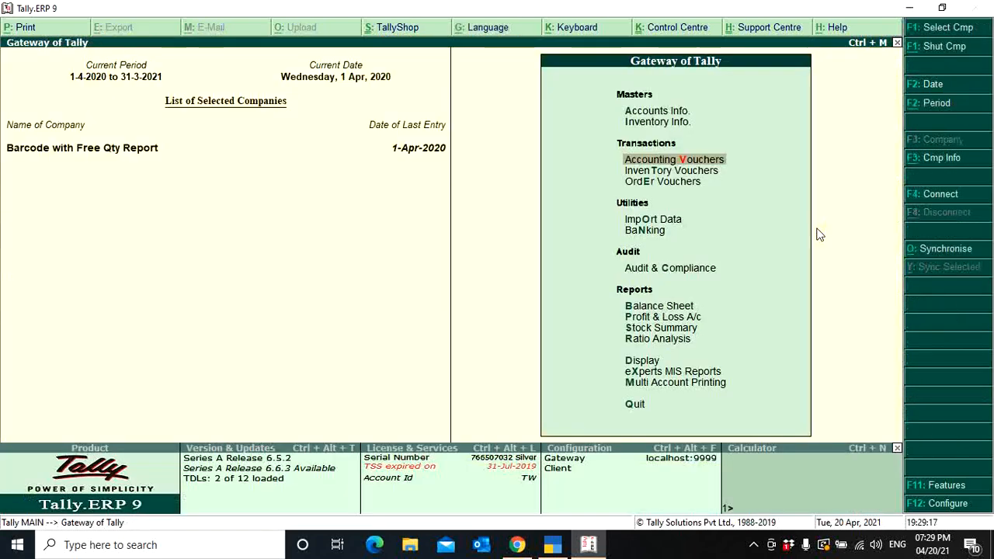
Step: Open the Inventory Books among the display reports
key(Down)
key(Down)
key(Down)
key(Down)
key(Down)
key(Down)
key(Down)
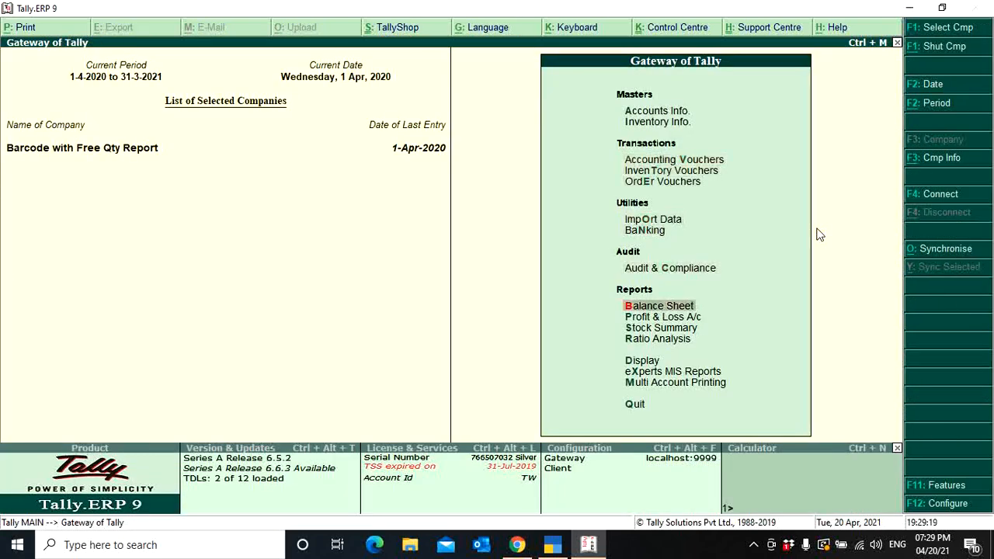
key(Return)
key(Down)
key(Down)
key(Down)
key(Down)
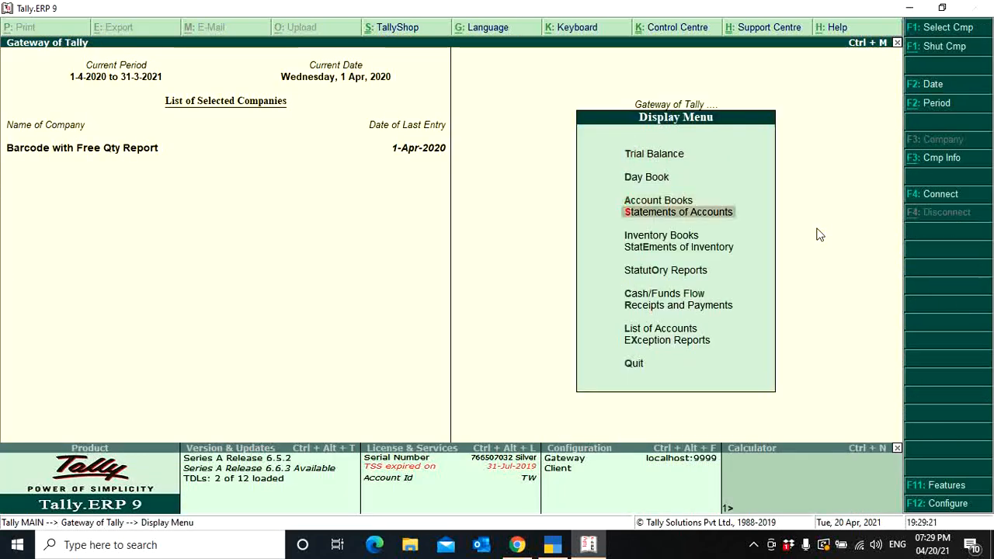
key(Return)
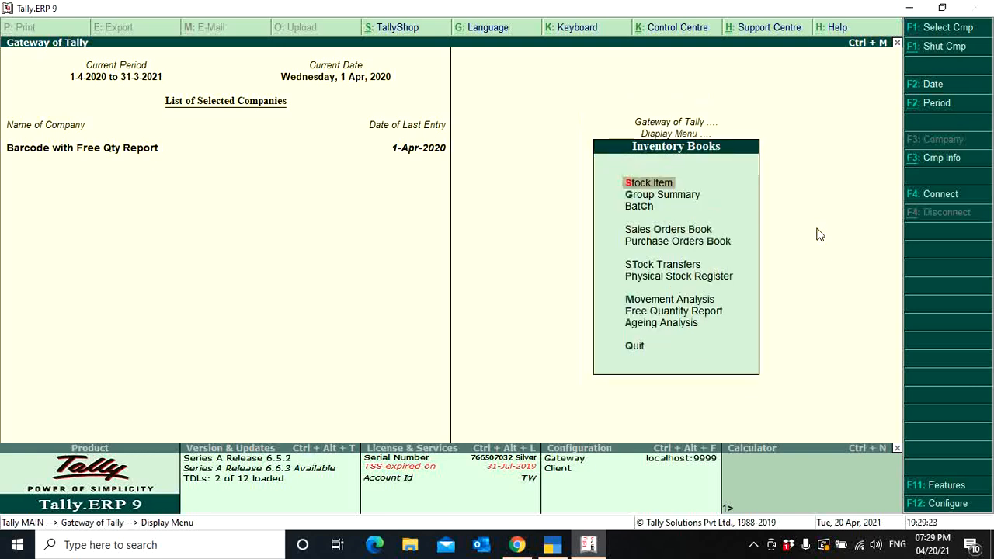
Step: Display the Free Quantity Report for the Primary stock group
key(Down)
key(Down)
key(Down)
key(Down)
key(Down)
key(Down)
key(Down)
key(Down)
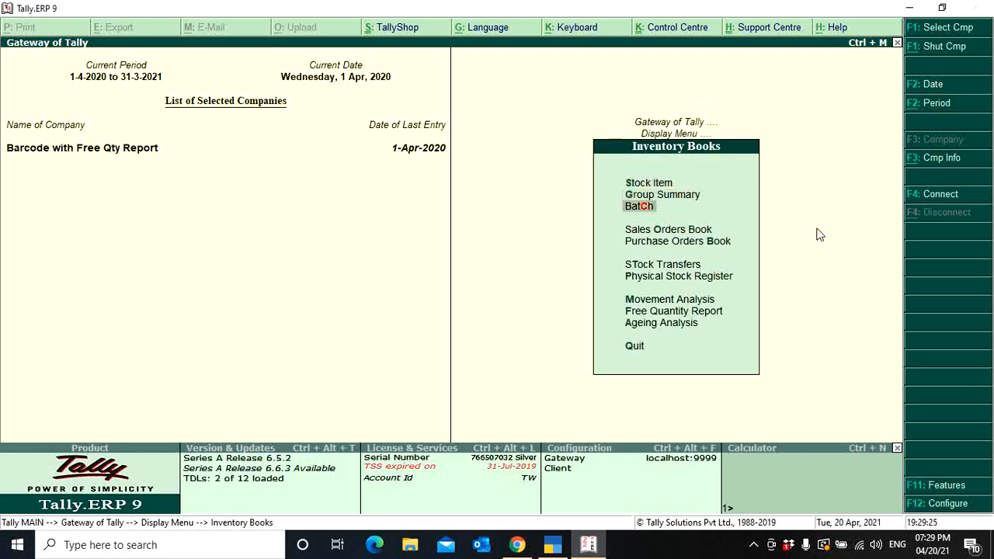
key(Return)
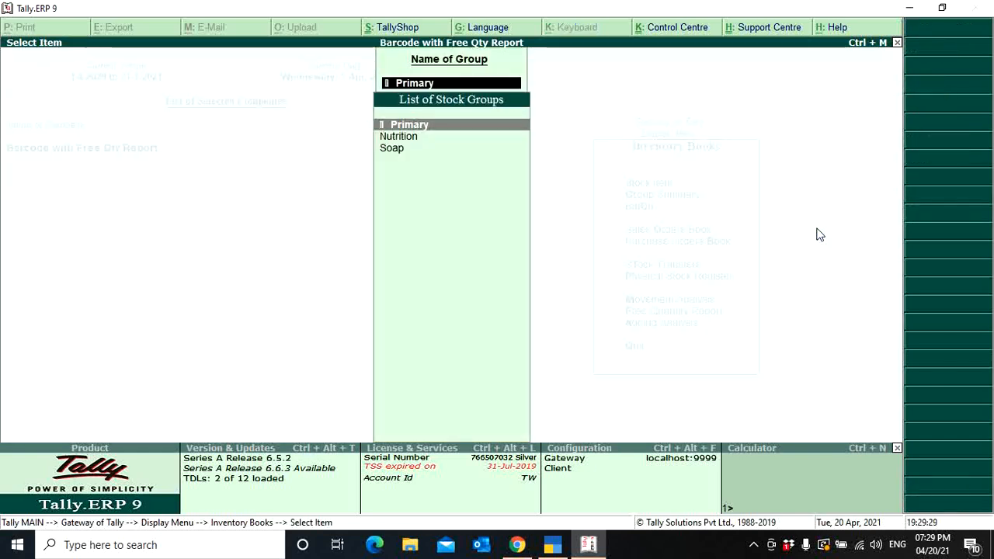
key(Down)
key(Down)
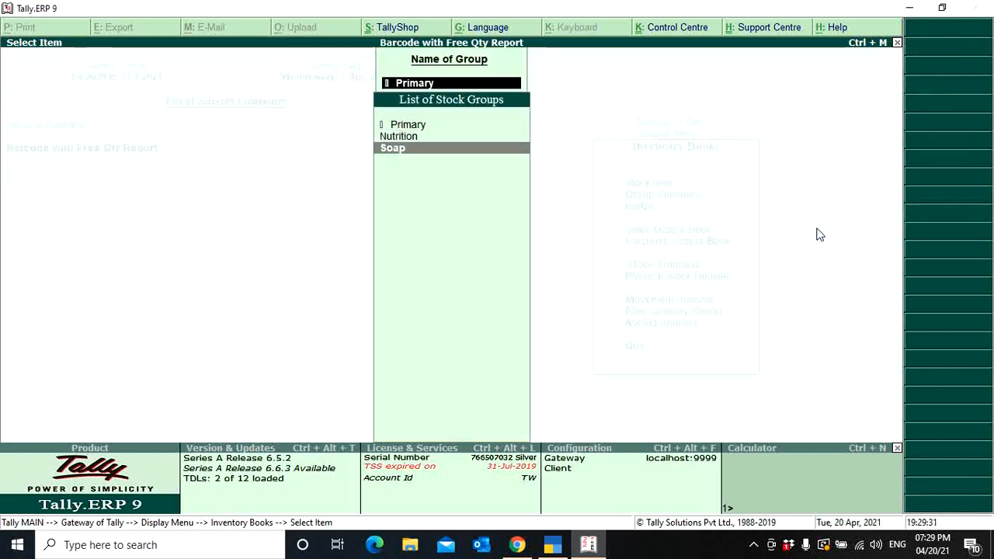
key(Up)
key(Up)
key(Return)
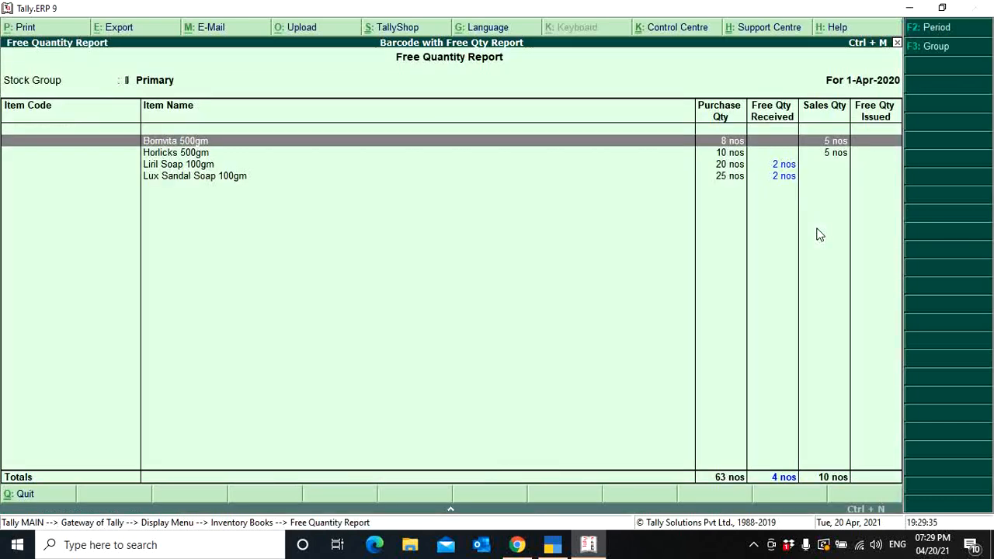
Step: Check each item's purchased and free received quantities in the Free Quantity Report, and return to the Gateway of Tally
key(Down)
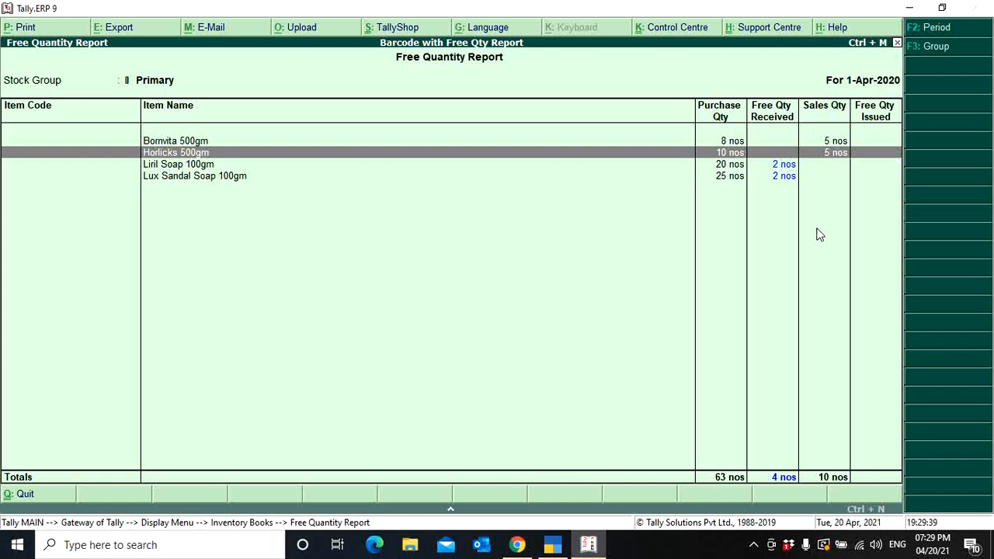
key(Down)
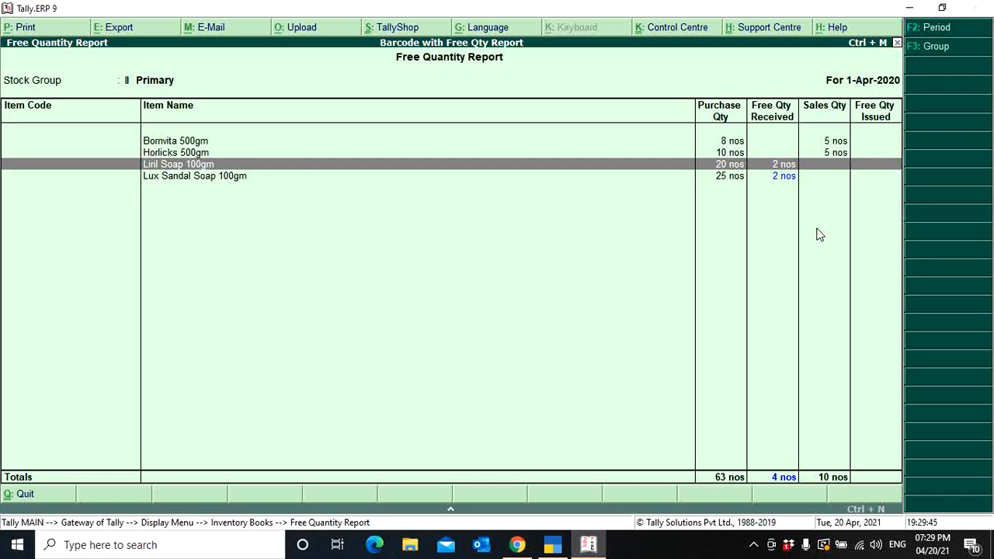
key(Down)
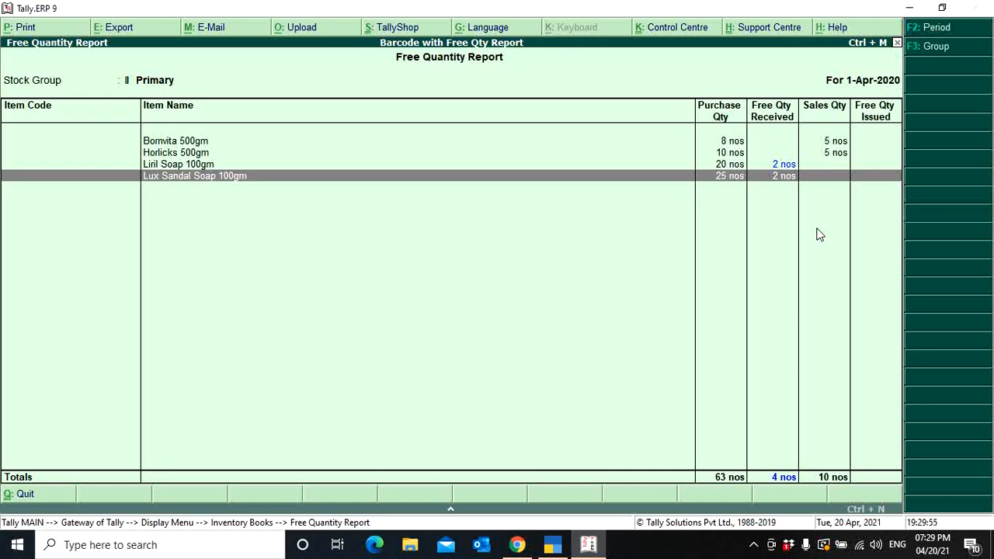
key(Escape)
key(Escape)
key(Escape)
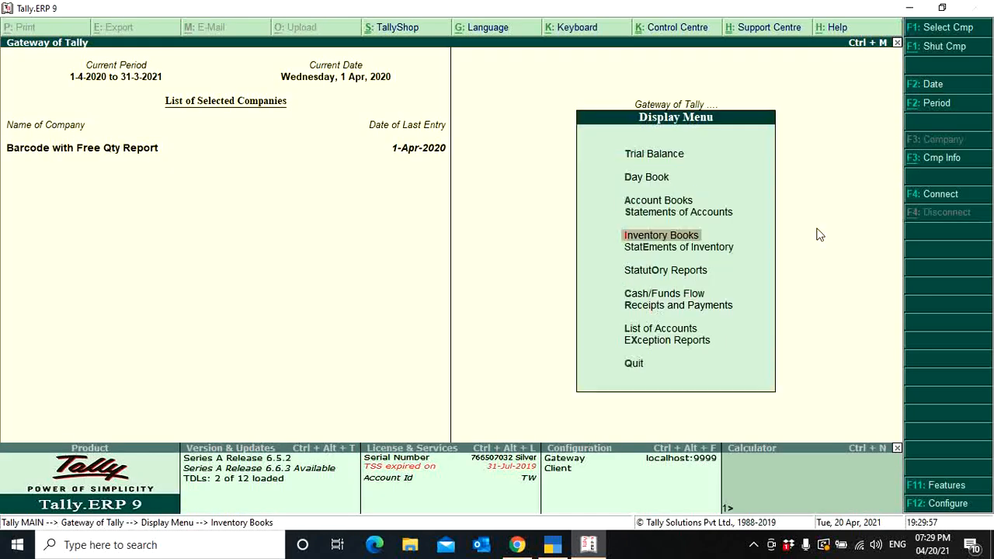
key(Escape)
Step: Start a new sales voucher in the accounting vouchers
key(Up)
key(Up)
key(Up)
key(Up)
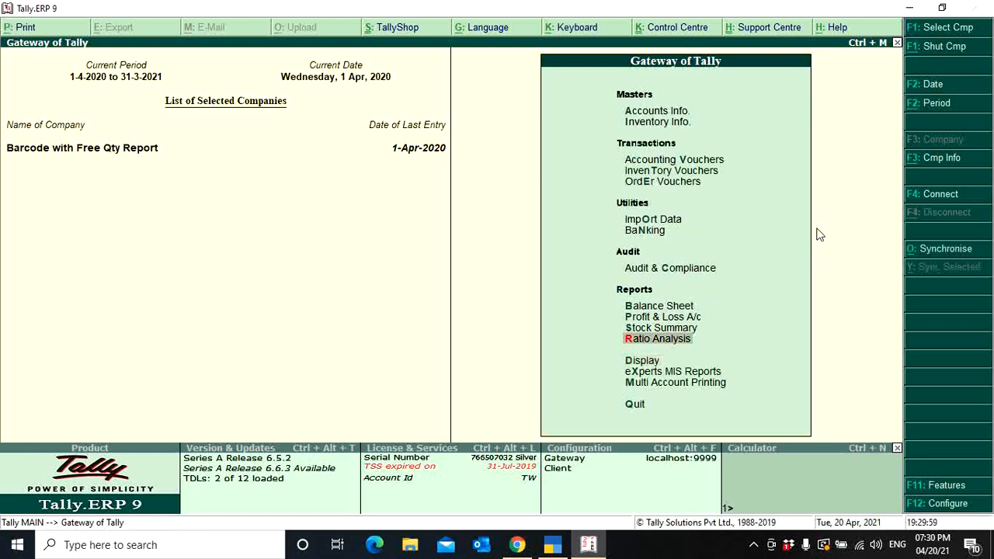
key(Up)
key(Up)
key(Up)
key(Up)
key(Up)
key(Up)
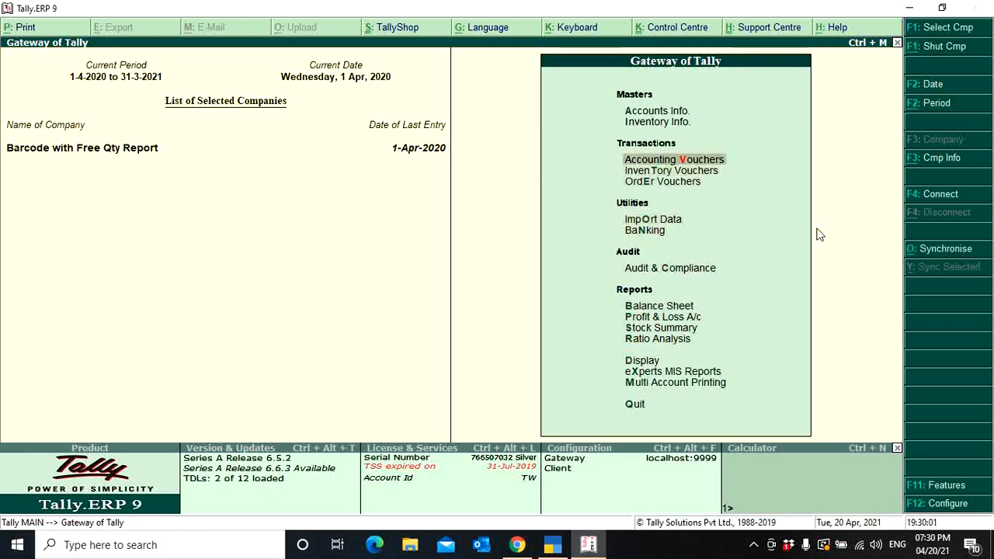
key(Return)
key(F8)
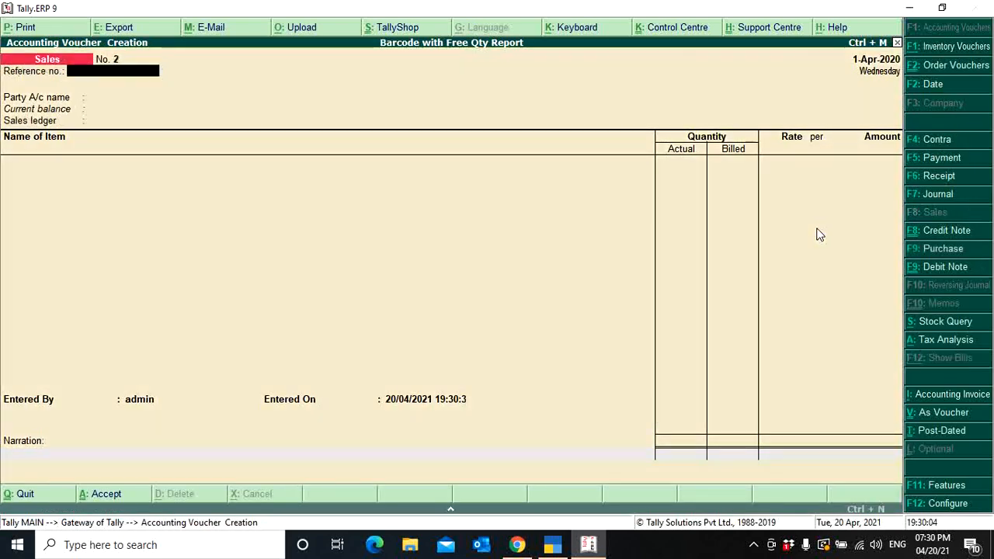
Step: Leave the sales reference number empty, choose Cash as the party account and the Sales ledger classified as Sales Taxable
key(Return)
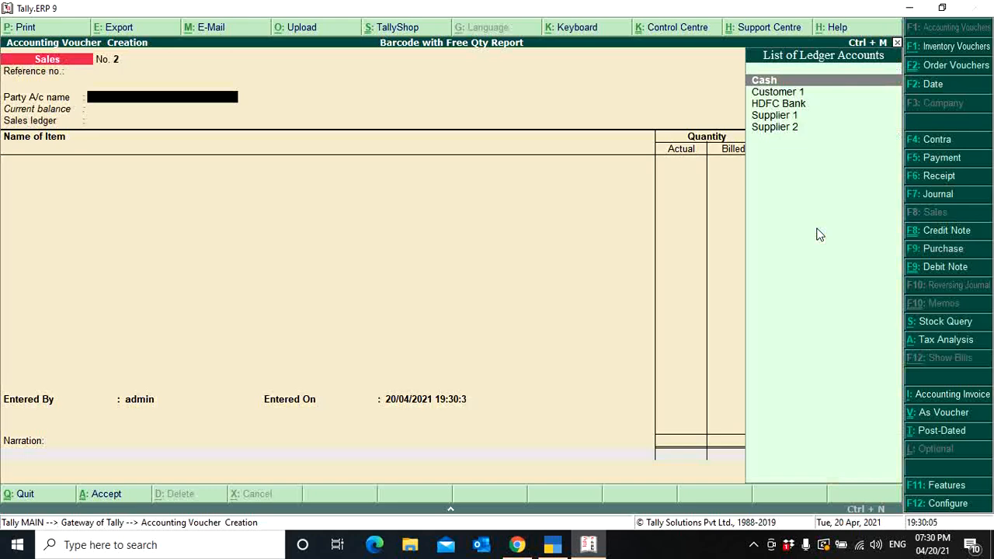
key(Return)
key(ctrl+a)
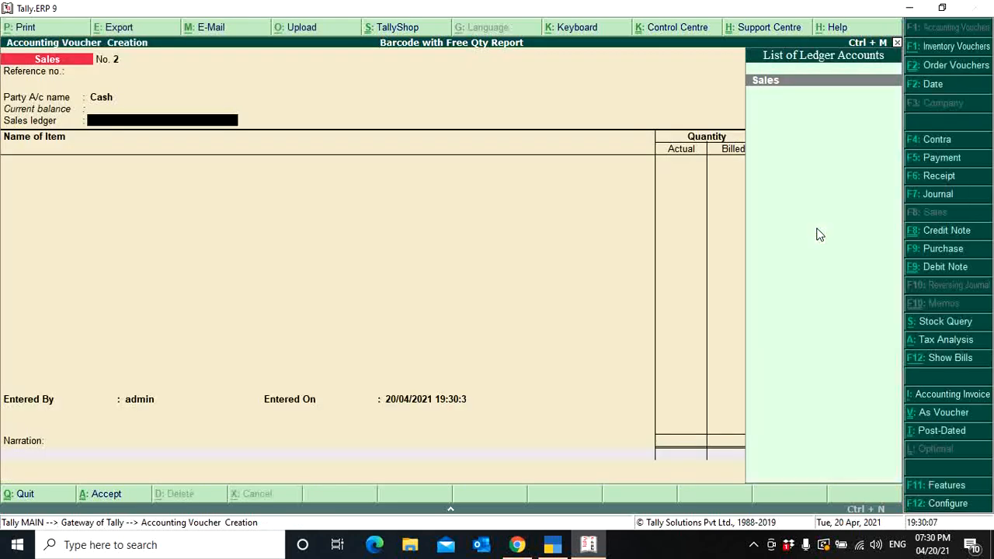
key(Return)
text(Sa)
key(Down)
key(Down)
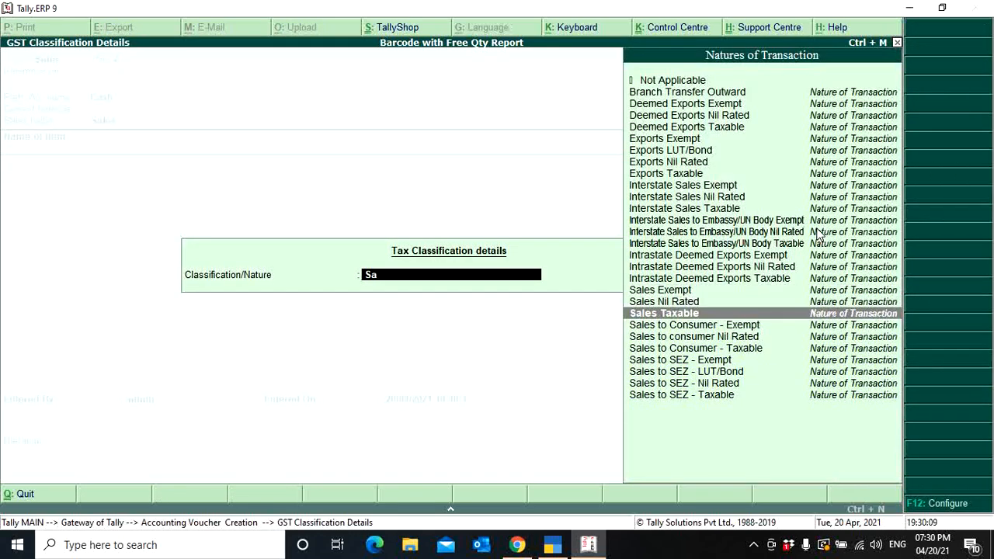
key(Return)
Step: Add Liril Soap 100gm to the sales voucher without a description, keeping its MRP and setting the order number to Not Applicable
key(Down)
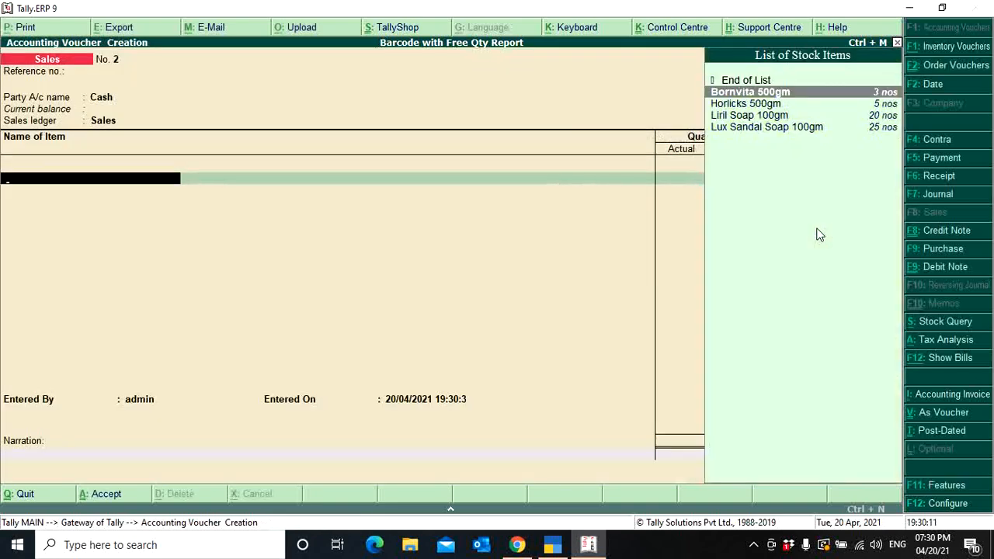
key(Down)
key(Down)
key(Return)
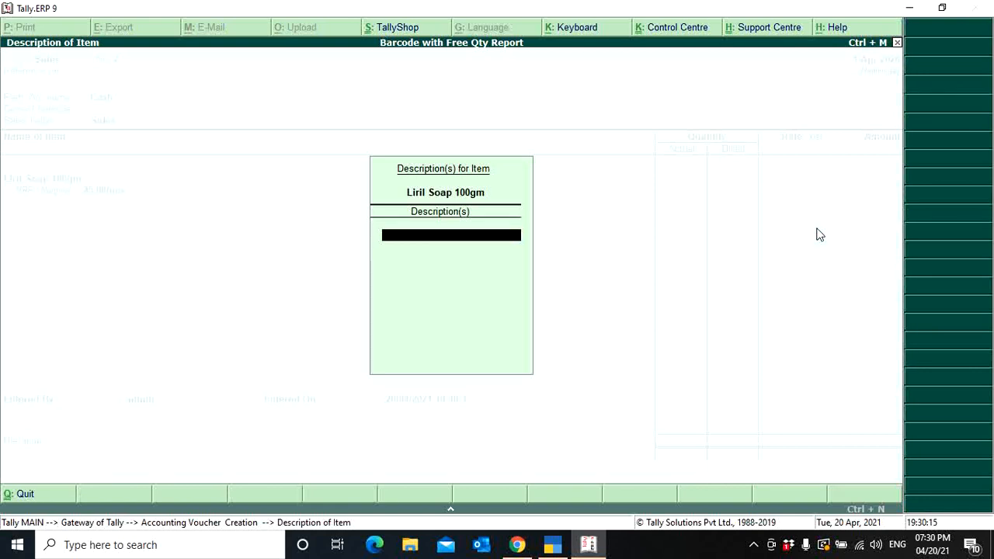
key(Return)
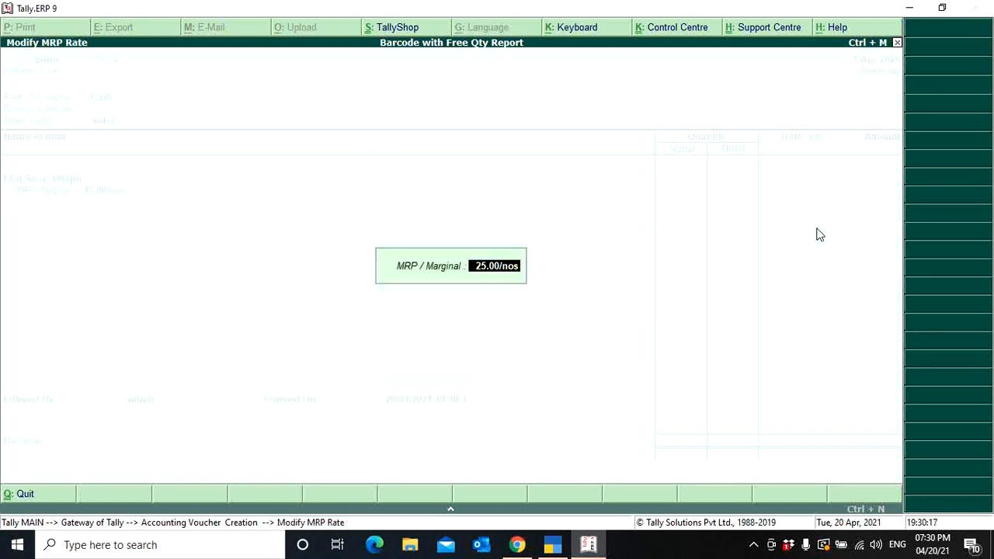
key(Return)
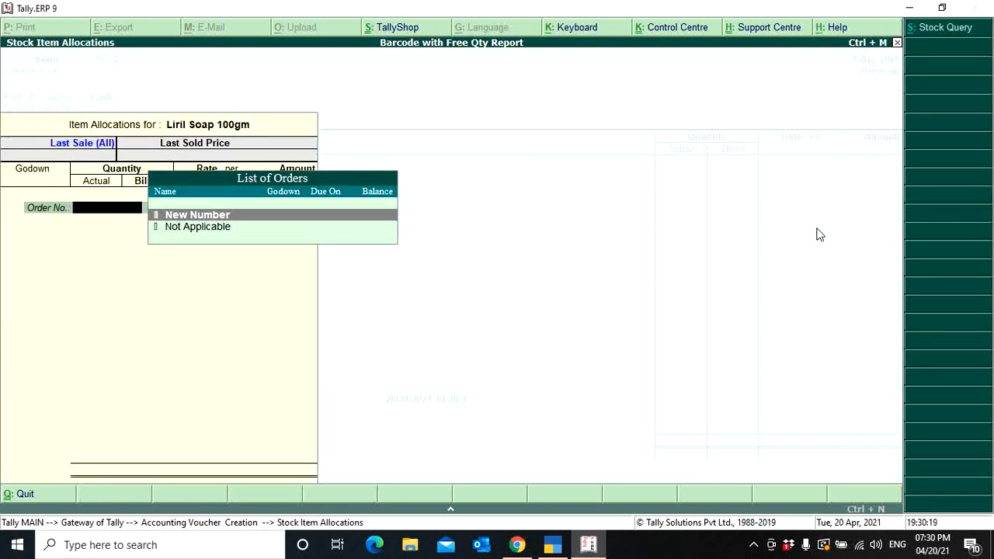
key(Down)
key(Return)
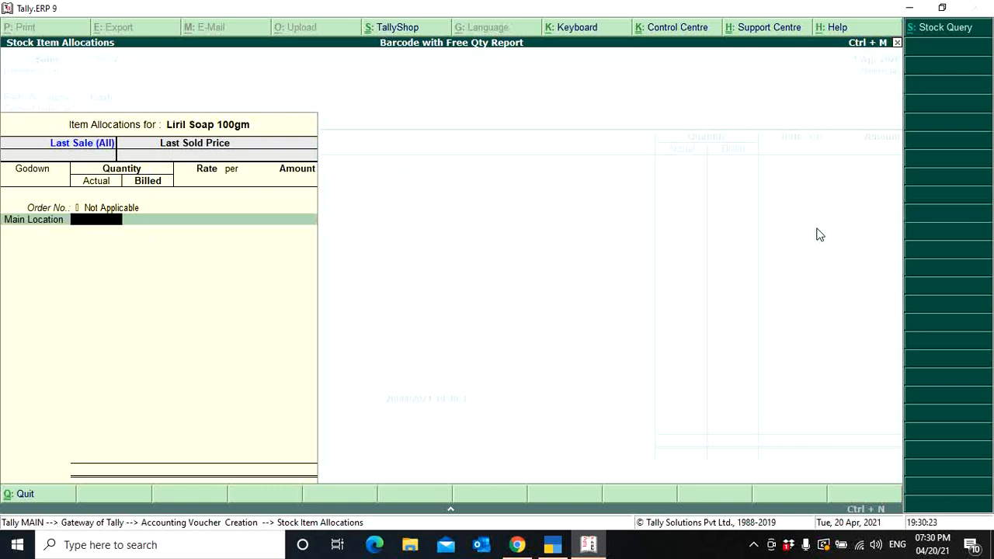
Step: Allocate Liril Soap 100gm with an actual quantity of 10 nos, a billed quantity of 9 nos and a rate of 40
text(10)
key(Return)
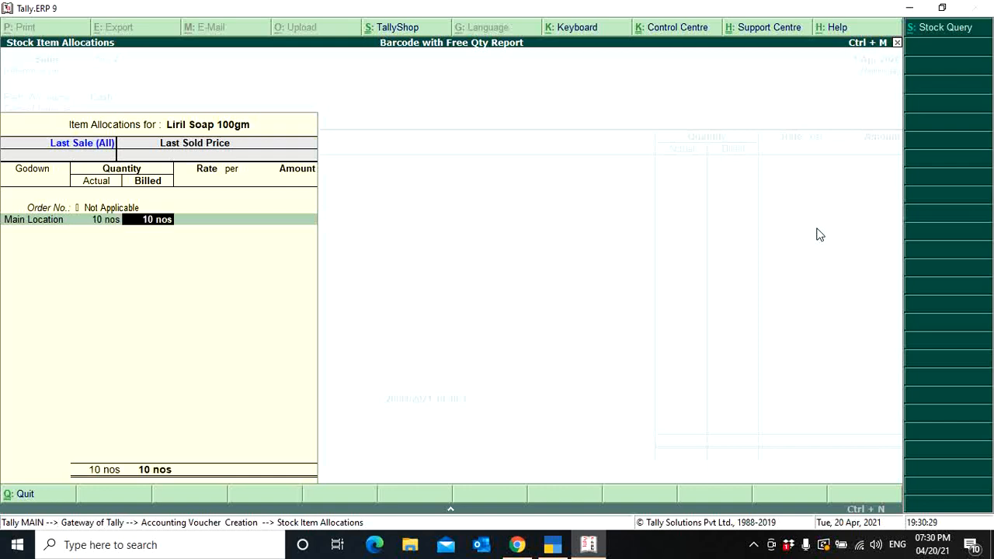
text(9)
key(Return)
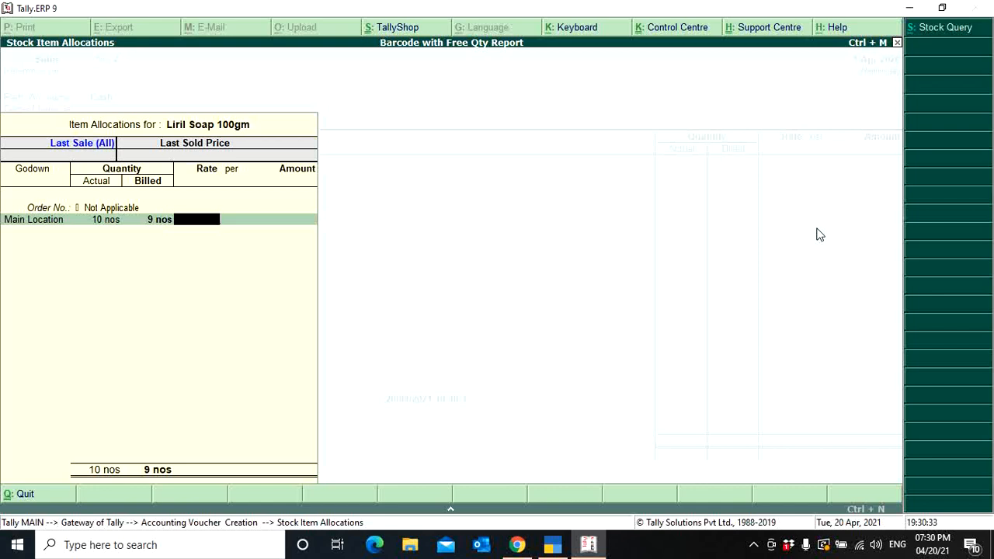
text(40)
key(Return)
key(Return)
key(Return)
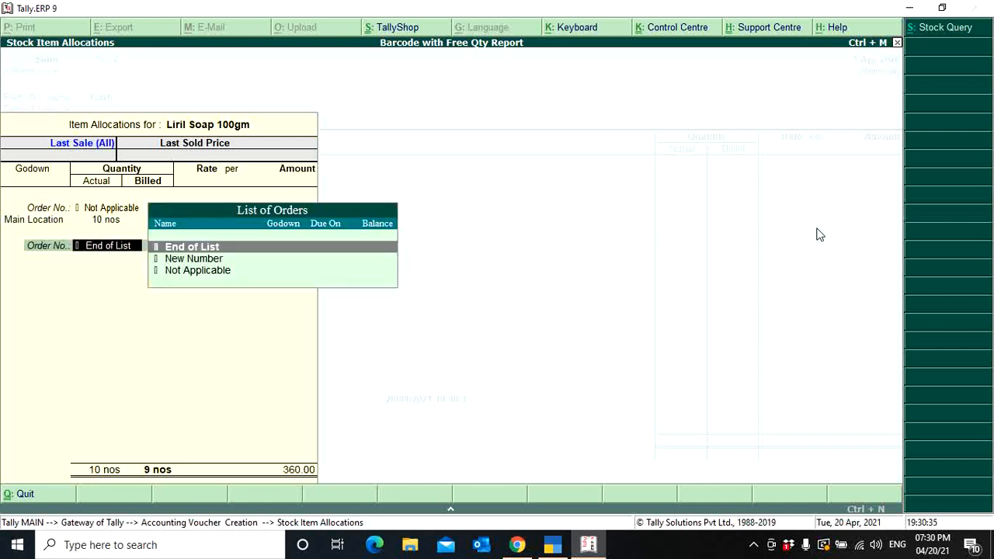
key(Return)
key(Return)
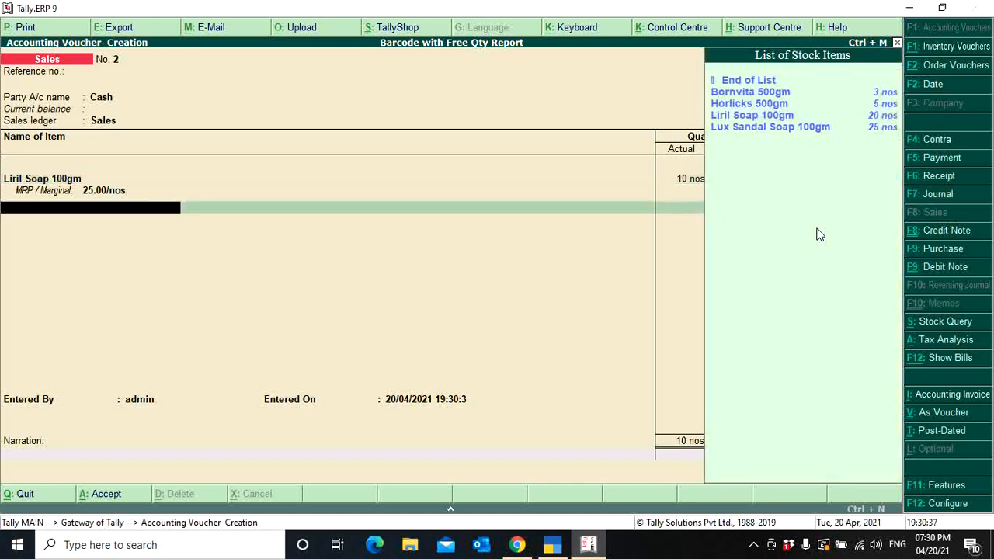
Step: Add Lux Sandal Soap 100gm to the voucher, keeping its MRP, with order number Not Applicable and godown Main Location
key(Down)
key(Down)
key(Down)
key(Down)
key(Return)
key(Return)
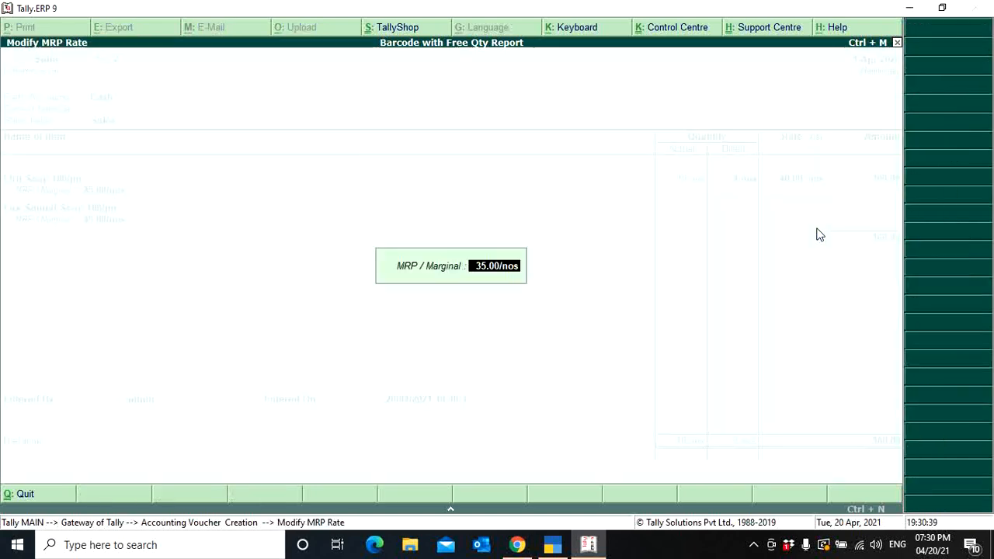
key(Return)
key(Down)
key(Return)
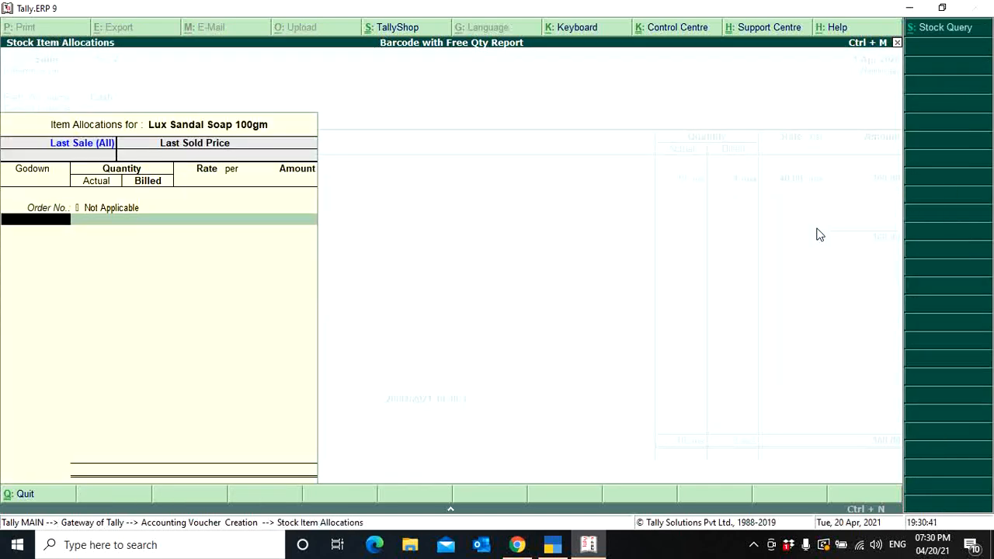
key(Return)
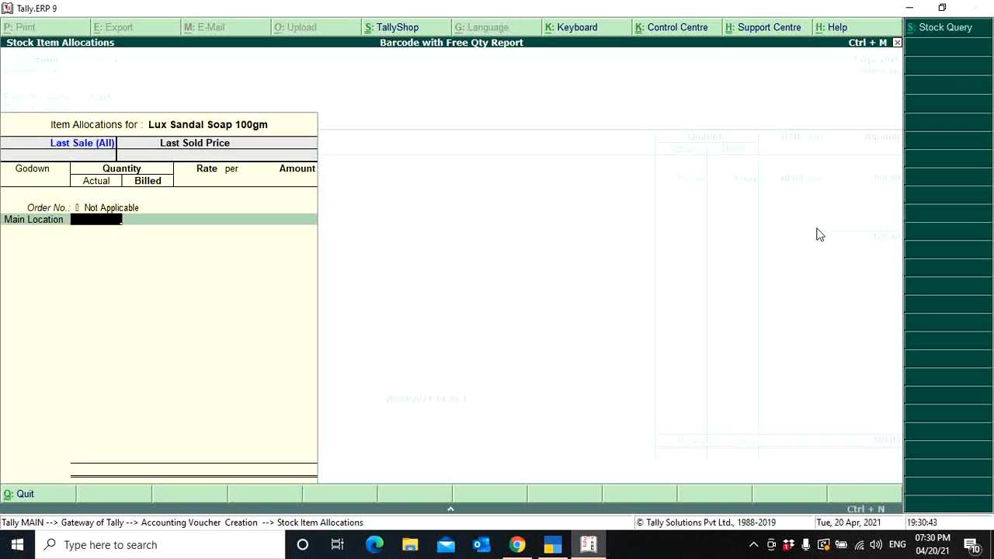
Step: Allocate Lux Sandal Soap 100gm with an actual quantity of 15 nos, a billed quantity of 14 nos and a rate of 55
text(15)
key(Return)
text(14)
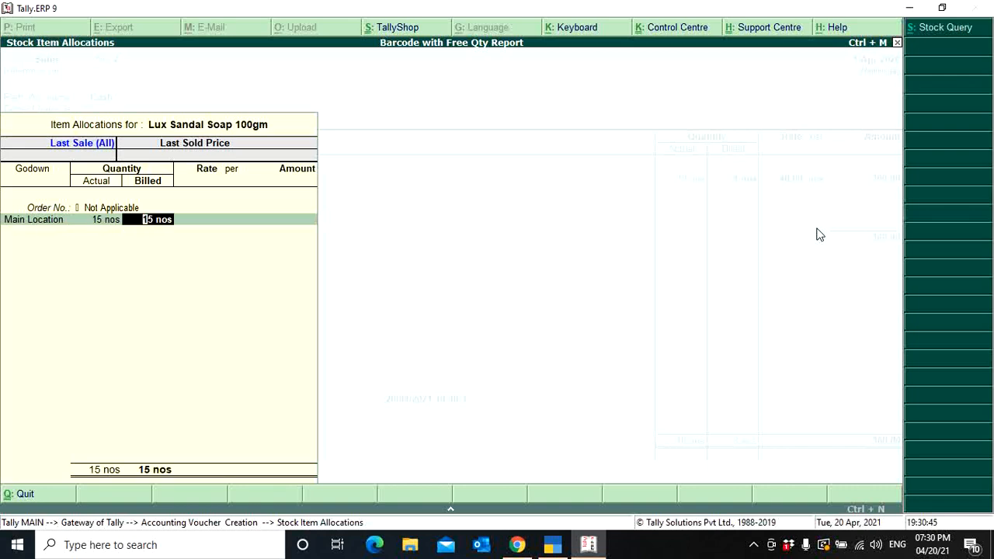
key(Return)
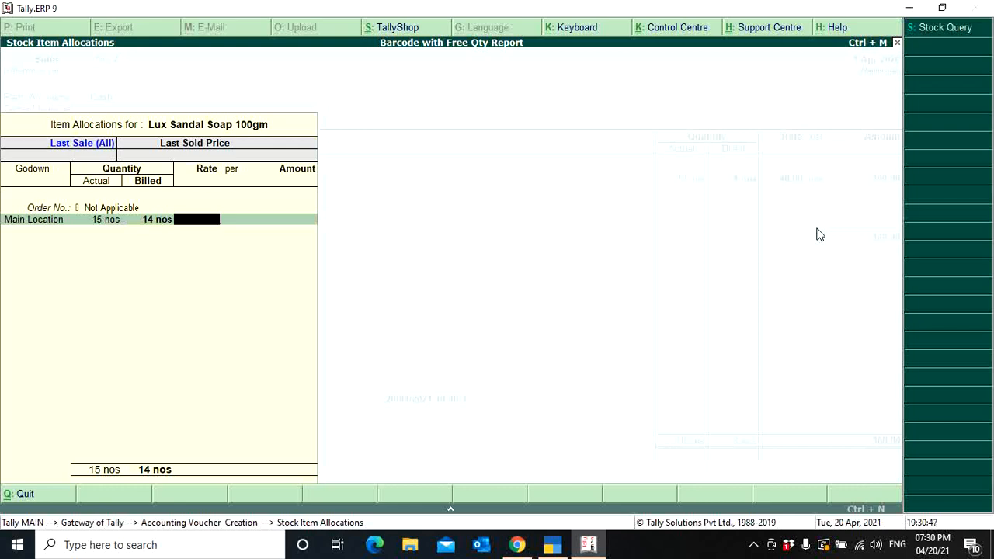
text(55)
key(Return)
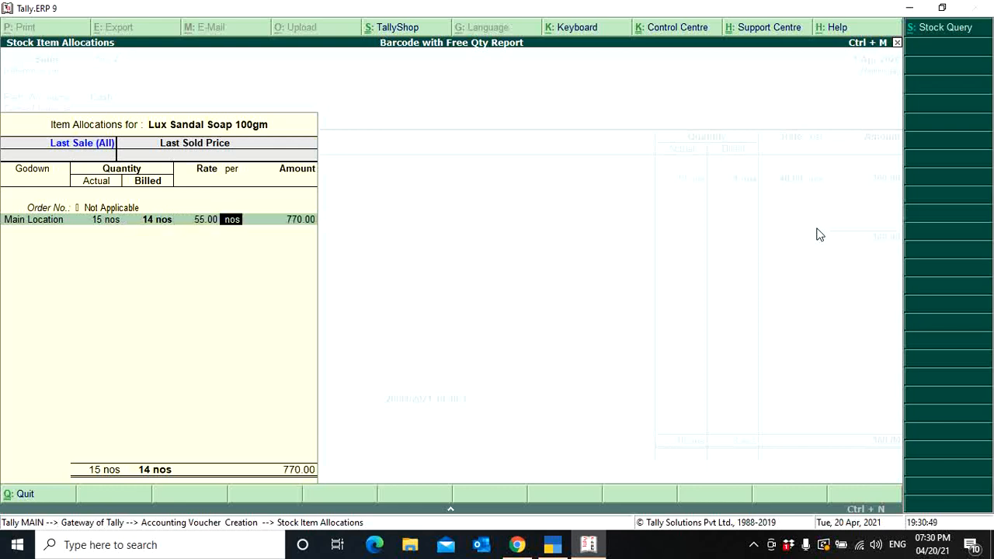
key(Return)
key(Return)
key(Return)
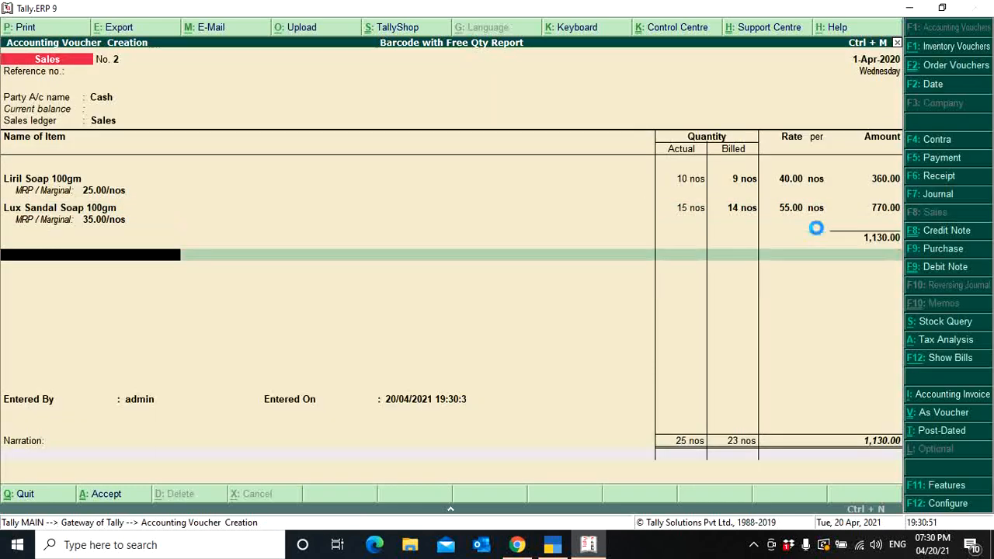
Step: Add the CGST and SGST ledgers below the items, keeping their calculated tax amounts
text(Cg)
key(Return)
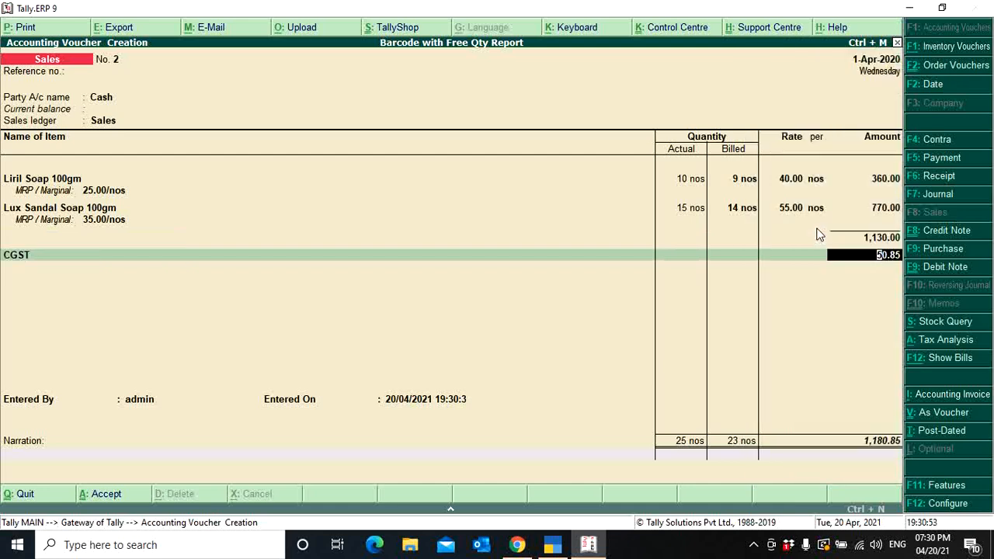
key(Return)
text(Sg)
key(Return)
key(Return)
key(Return)
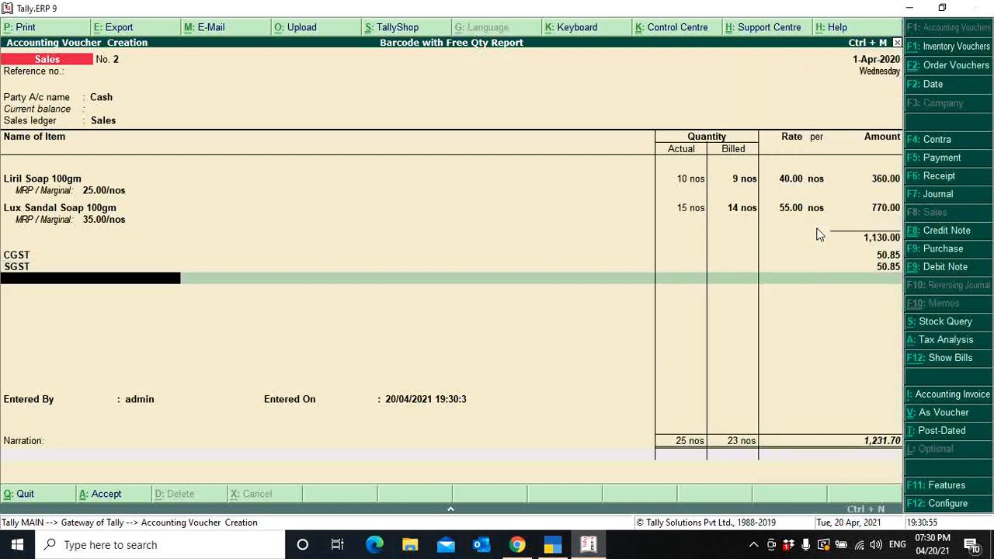
Step: Accept the sales voucher without a narration and return to the Gateway of Tally
key(Return)
key(Return)
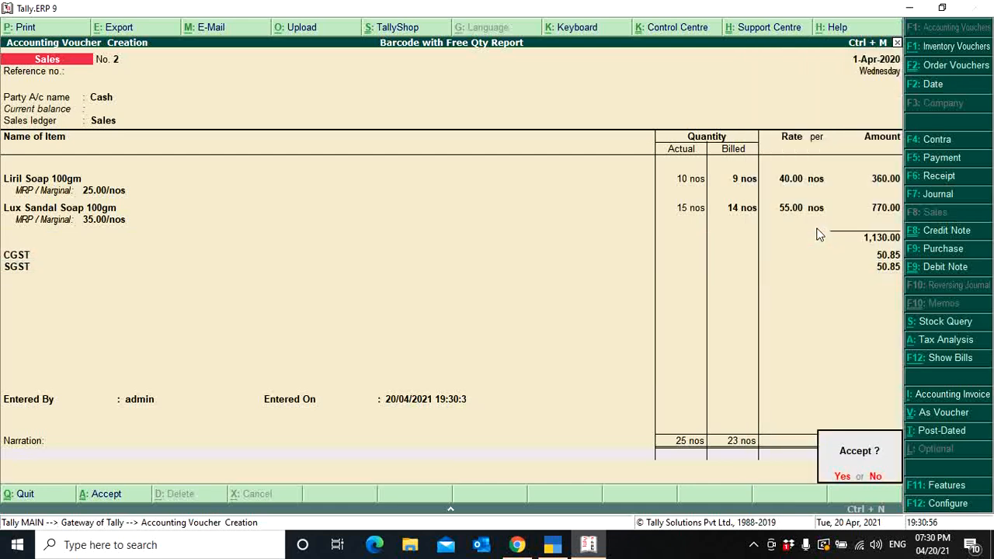
key(Return)
key(Escape)
key(Return)
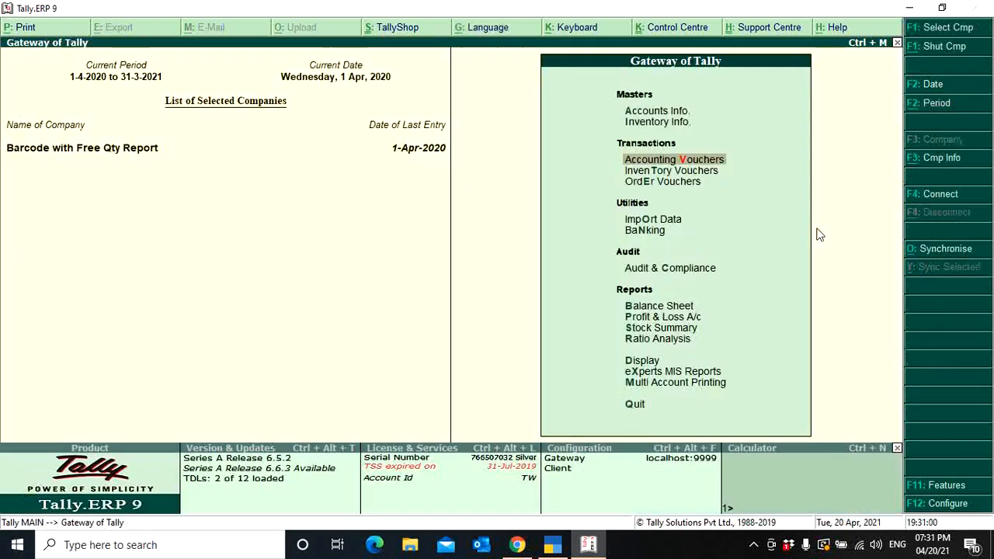
Step: Display the Free Quantity Report for the Primary stock group from the Inventory Books
key(d)
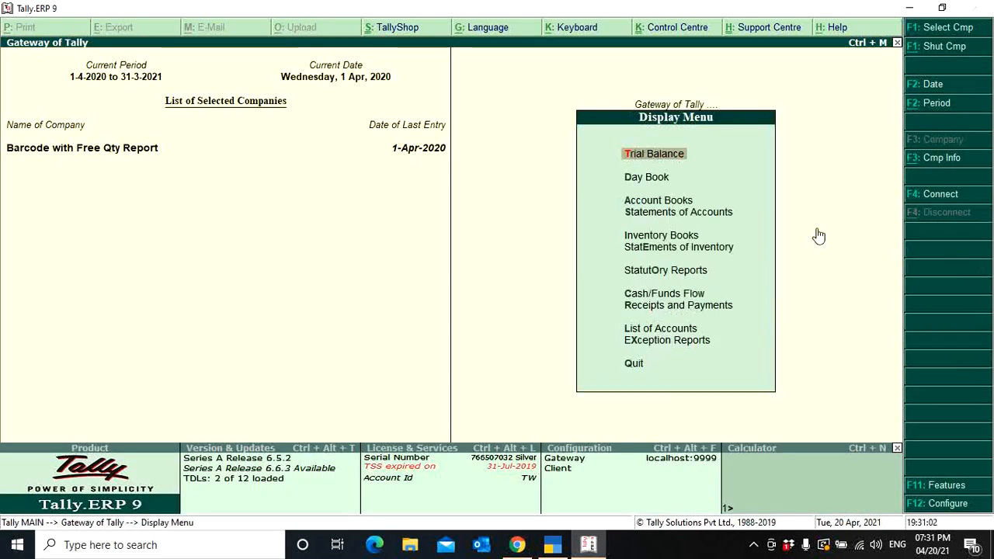
key(Down)
key(Down)
key(Down)
key(Down)
key(Return)
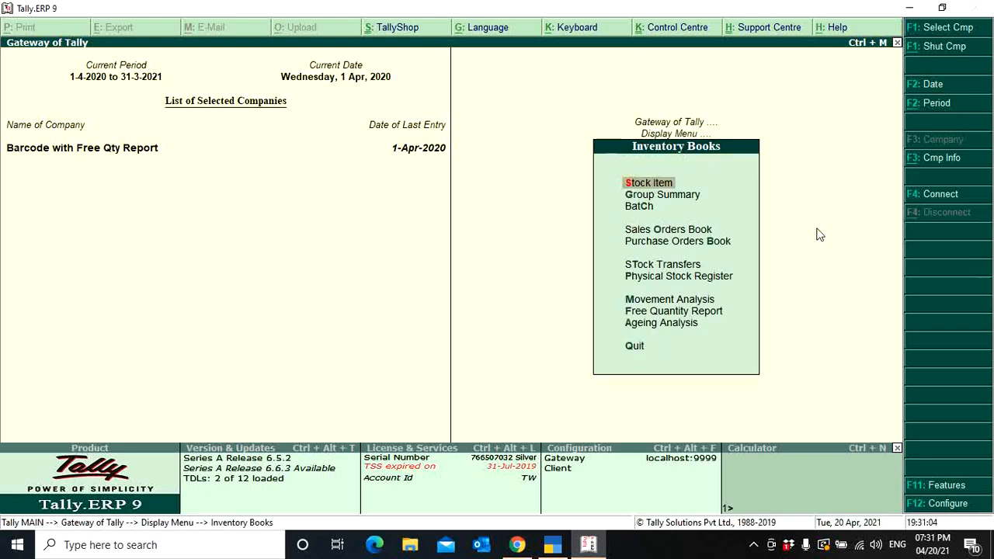
key(Down)
key(Down)
key(Down)
key(Down)
key(Down)
key(Down)
key(Down)
key(Down)
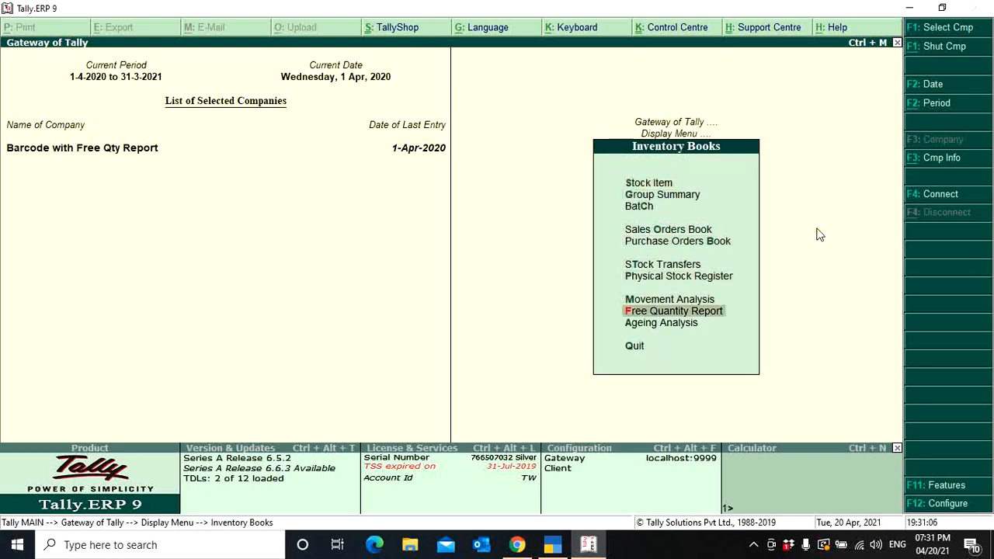
key(Return)
key(Return)
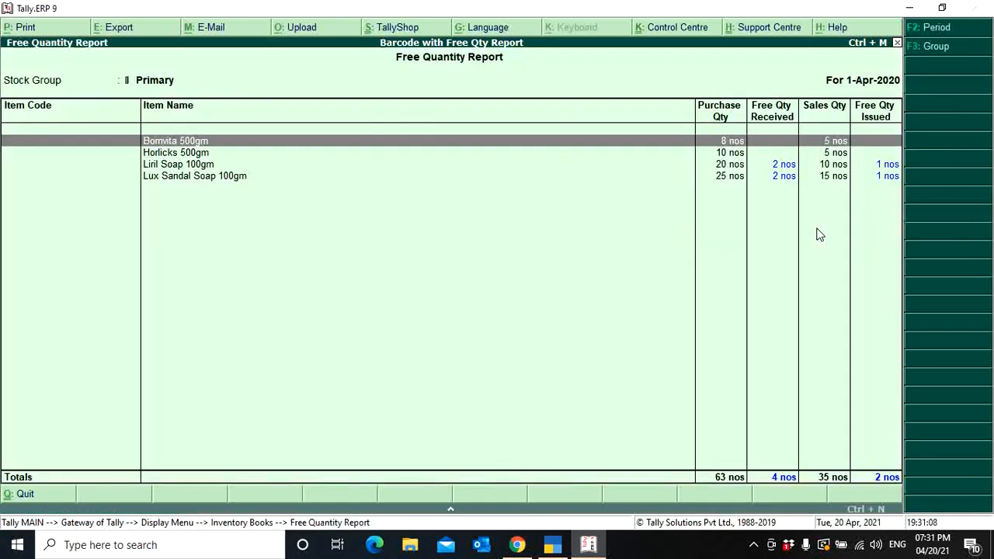
Step: Check the sales and free issued quantities of Liril Soap and Lux Sandal Soap, and return to the Gateway of Tally
key(Down)
key(Down)
key(Down)
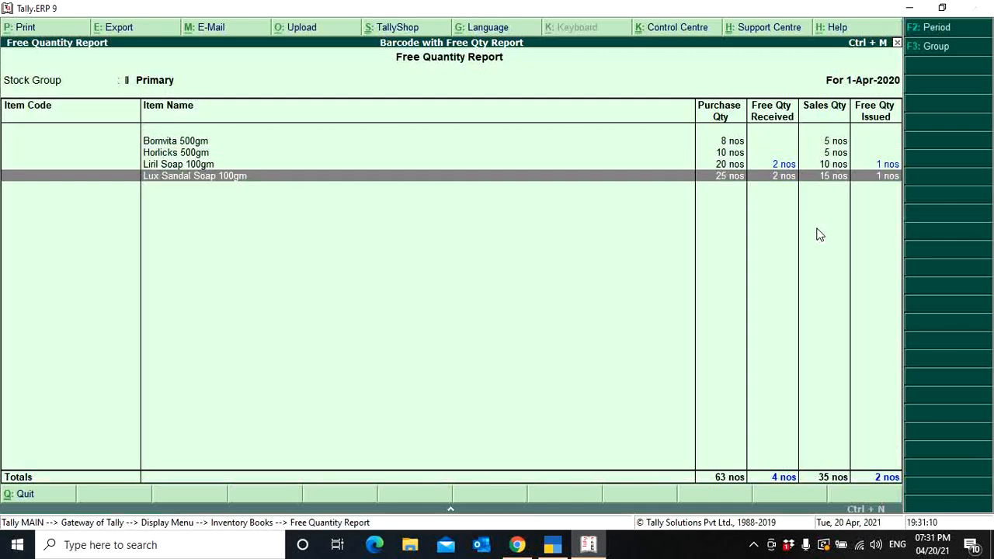
key(Up)
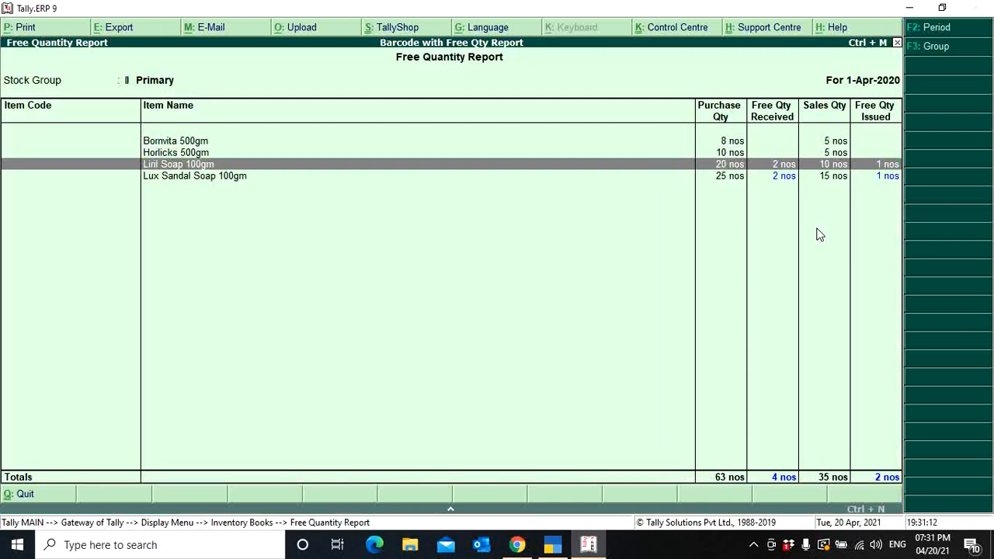
key(Return)
key(Escape)
key(Down)
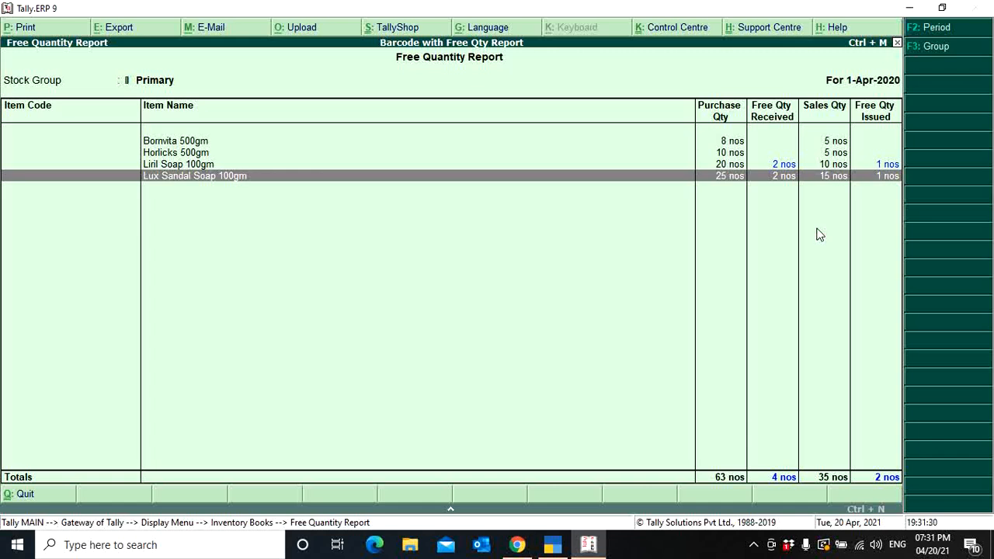
key(Escape)
key(Escape)
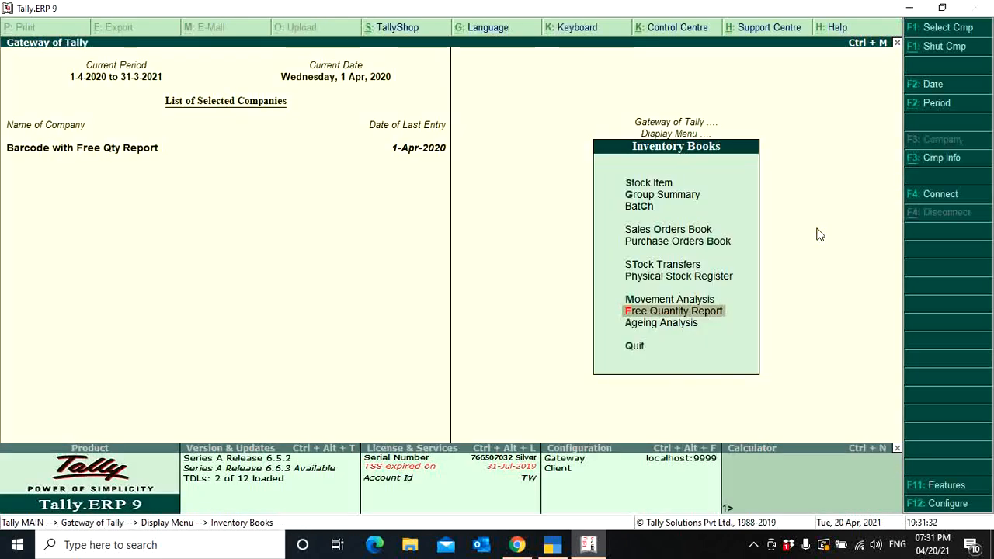
key(Escape)
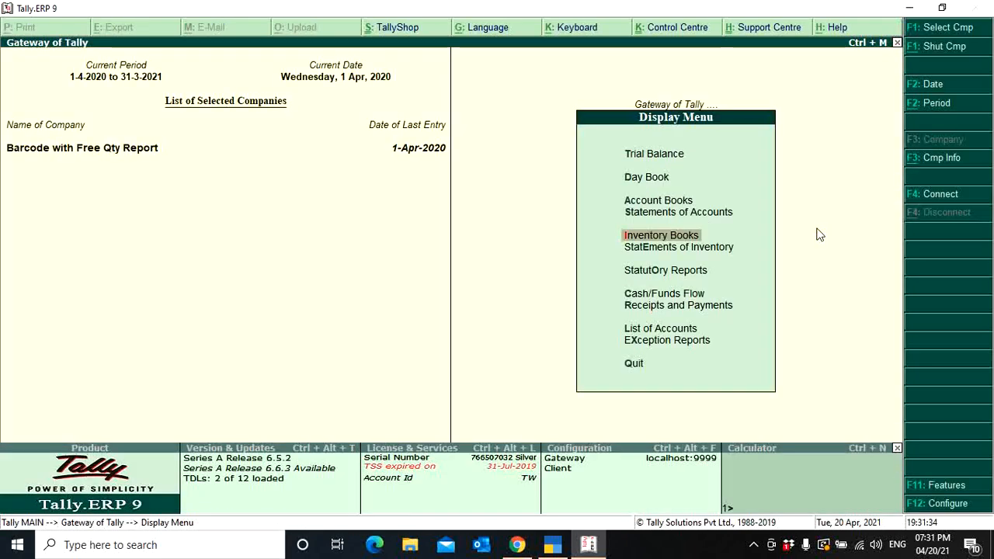
key(Escape)
Step: Open Supplier 1's Purchase voucher No. 1 from the Day Book and preview its barcode labels
key(Return)
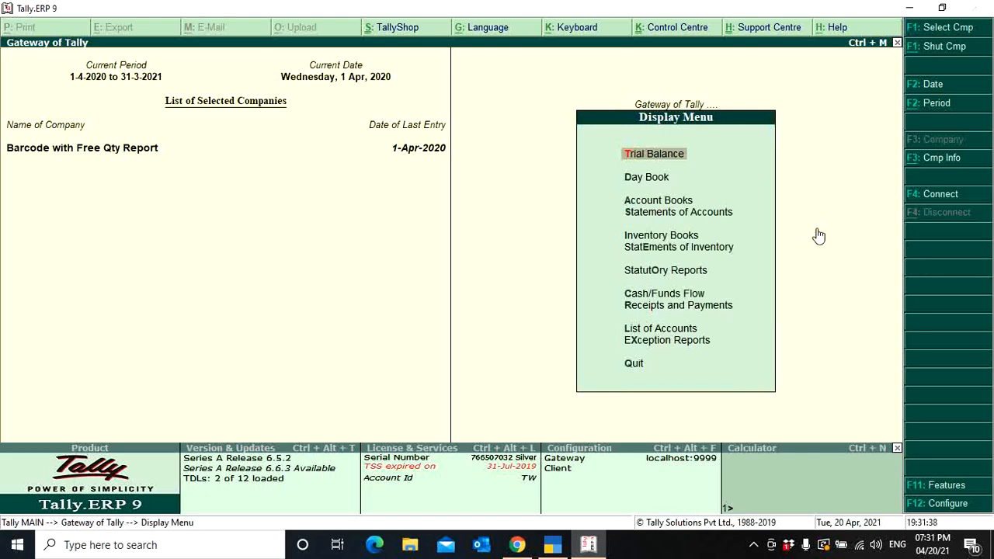
key(d)
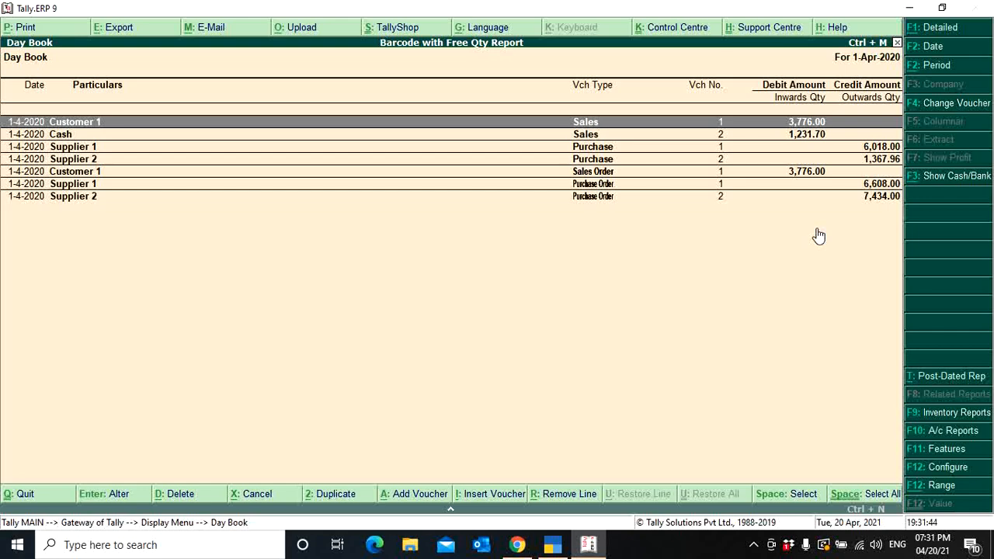
key(Down)
key(Down)
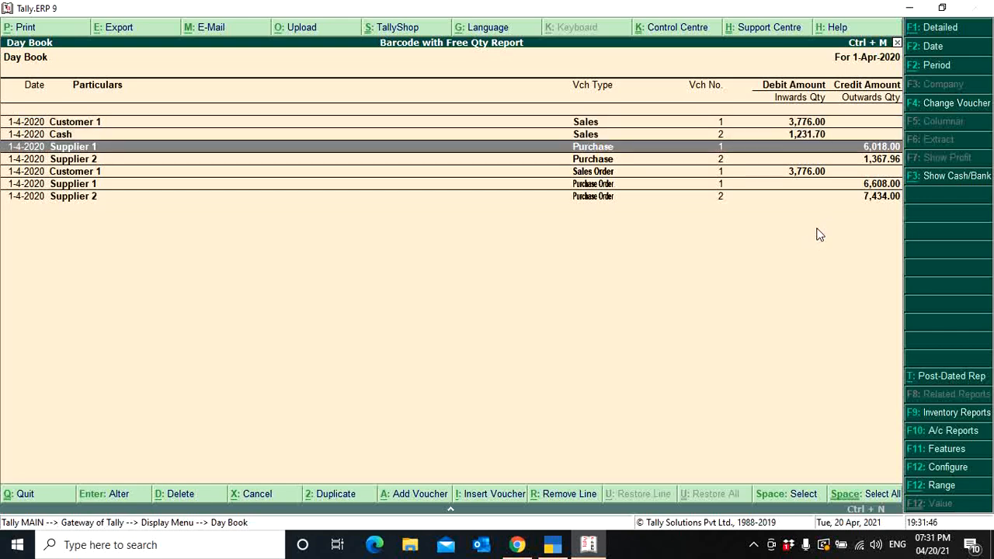
key(Return)
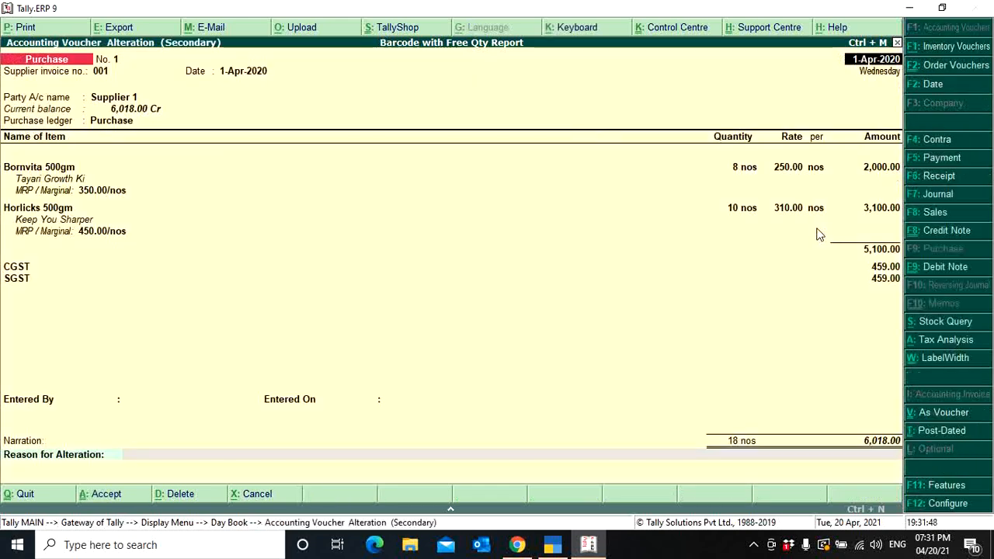
key(alt+p)
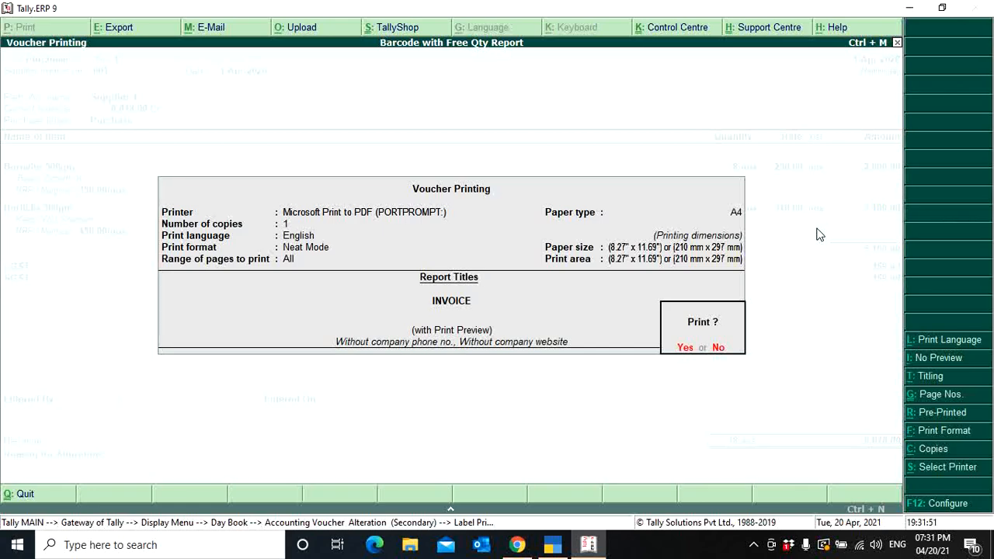
key(Return)
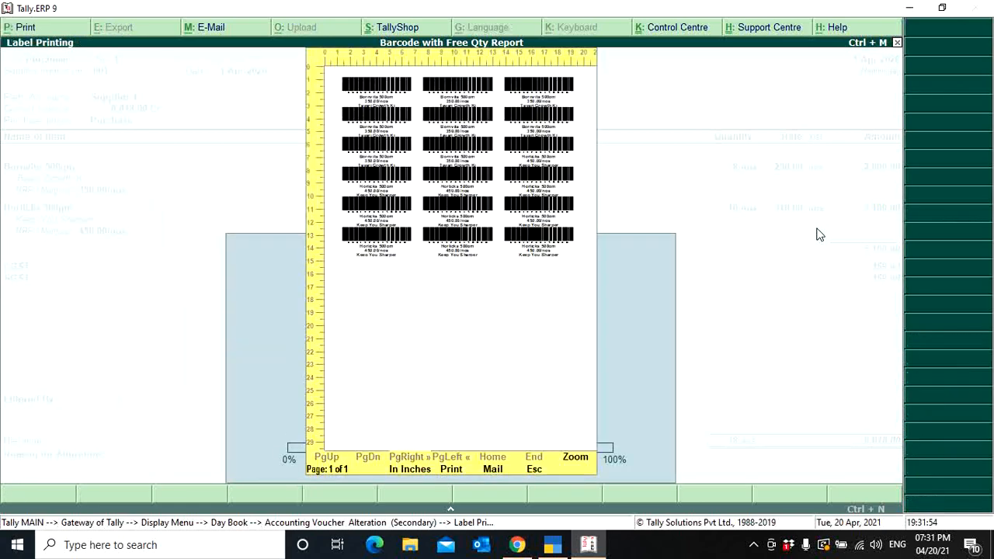
Step: Zoom in on the Bornvita and Horlicks barcode labels to check them, close the voucher and return to the Gateway of Tally
key(alt+z)
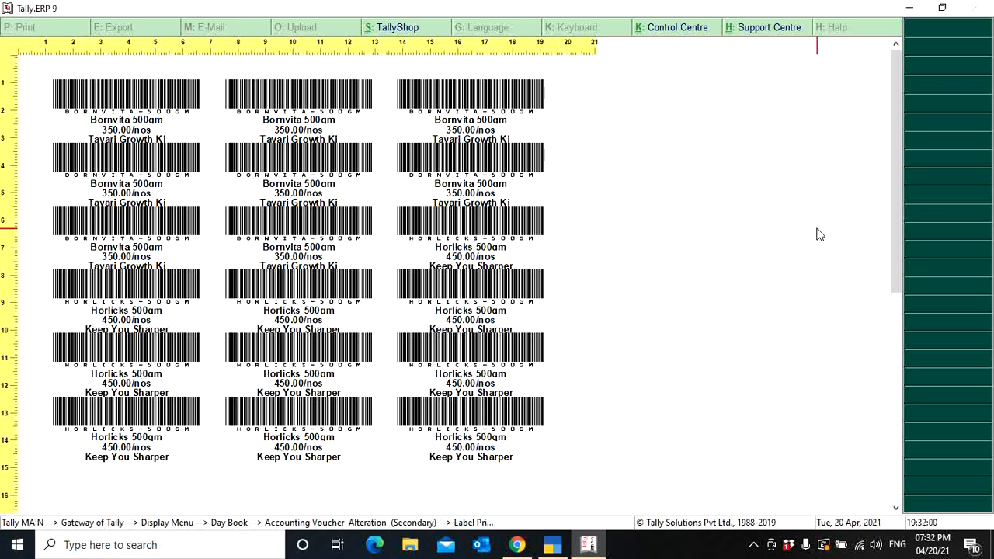
key(Escape)
key(Escape)
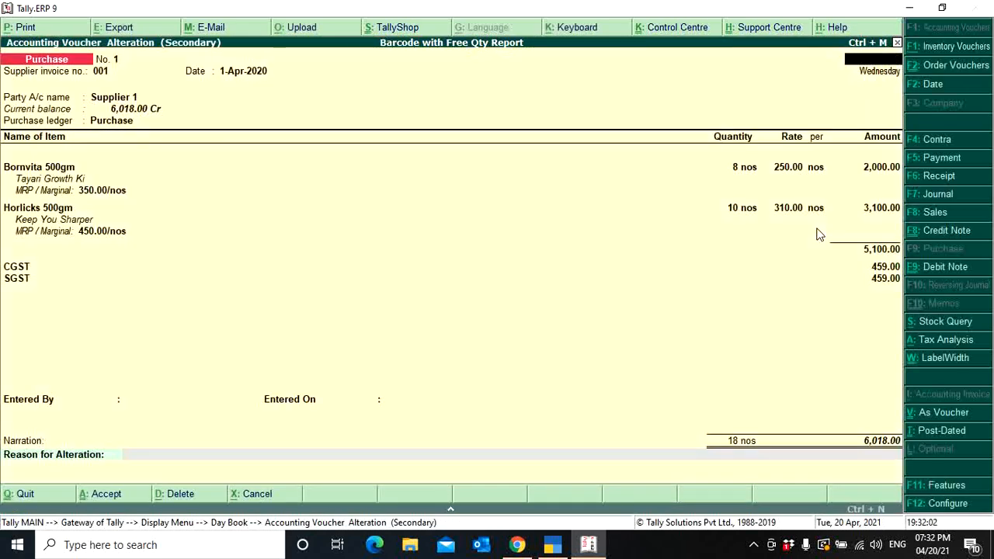
key(Escape)
key(Return)
key(Escape)
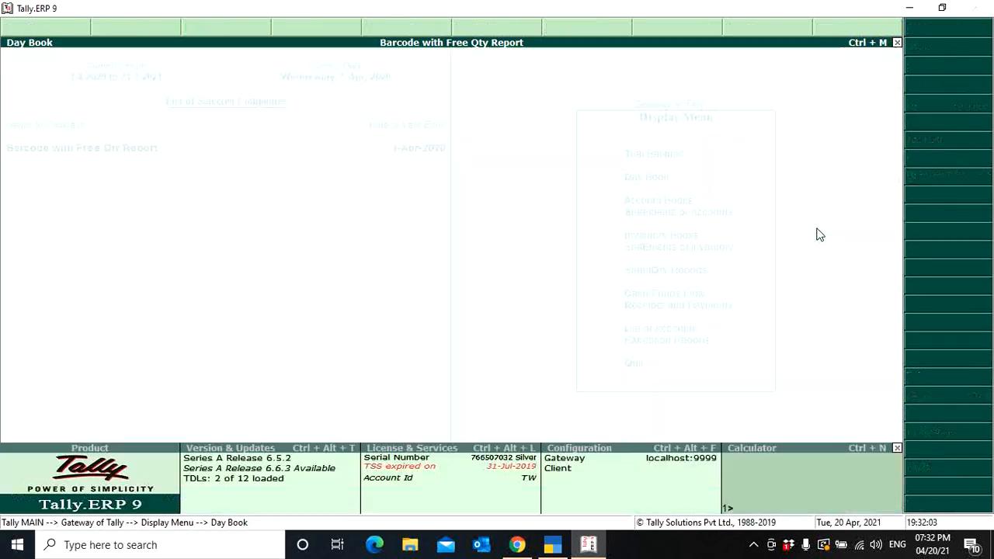
key(Escape)
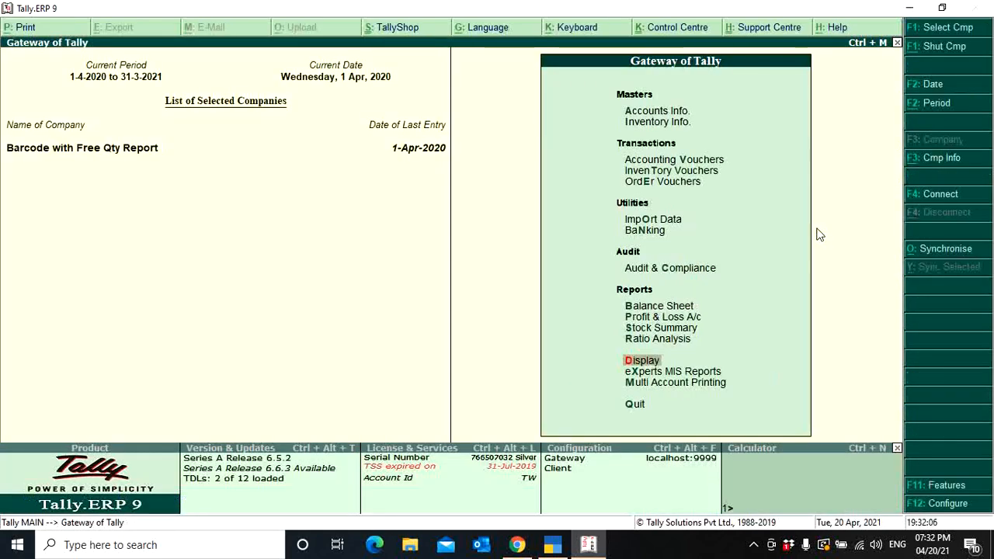
Step: Open the Day Book, show the cash and bank balances above the vouchers, and return to the Gateway of Tally
key(Return)
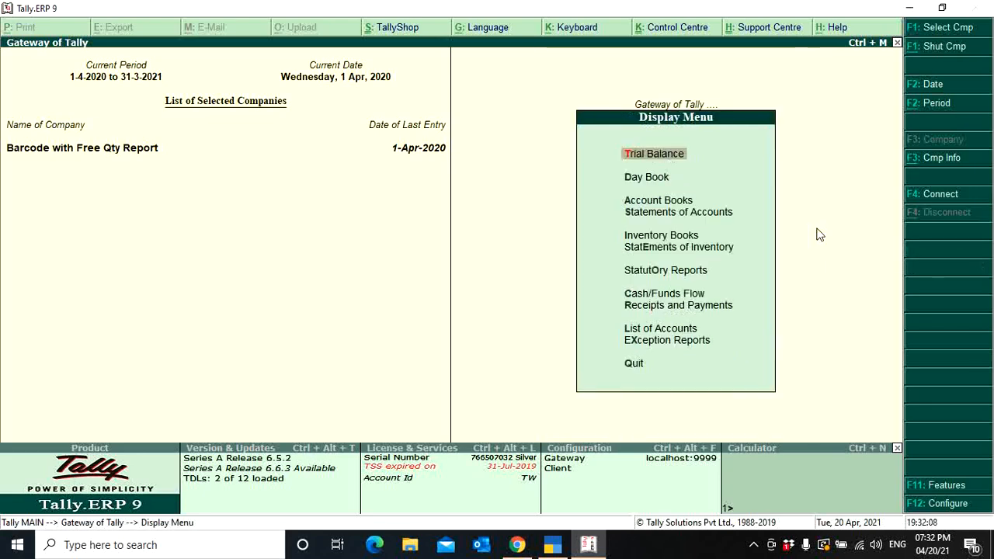
key(Down)
key(Return)
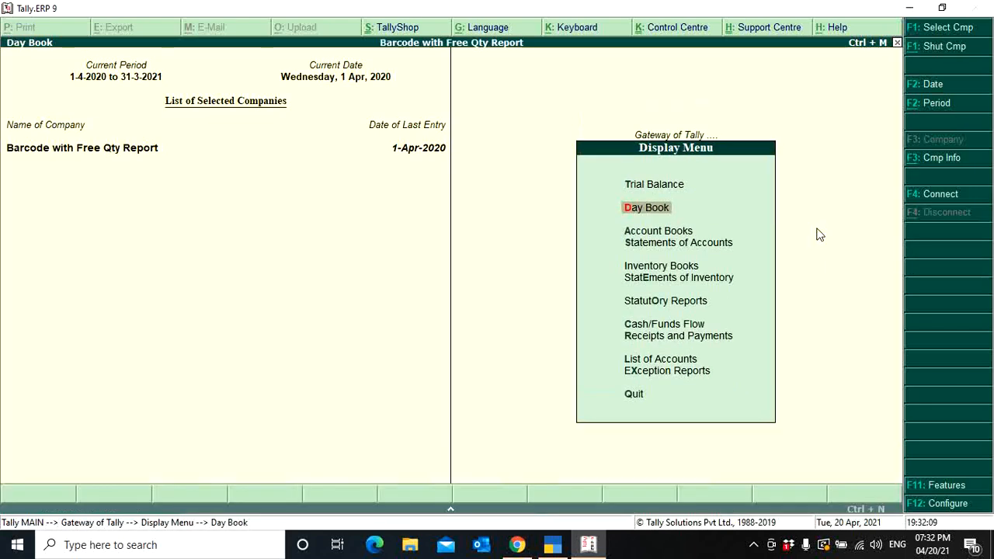
key(Down)
key(Down)
key(Down)
key(Down)
key(Down)
key(Down)
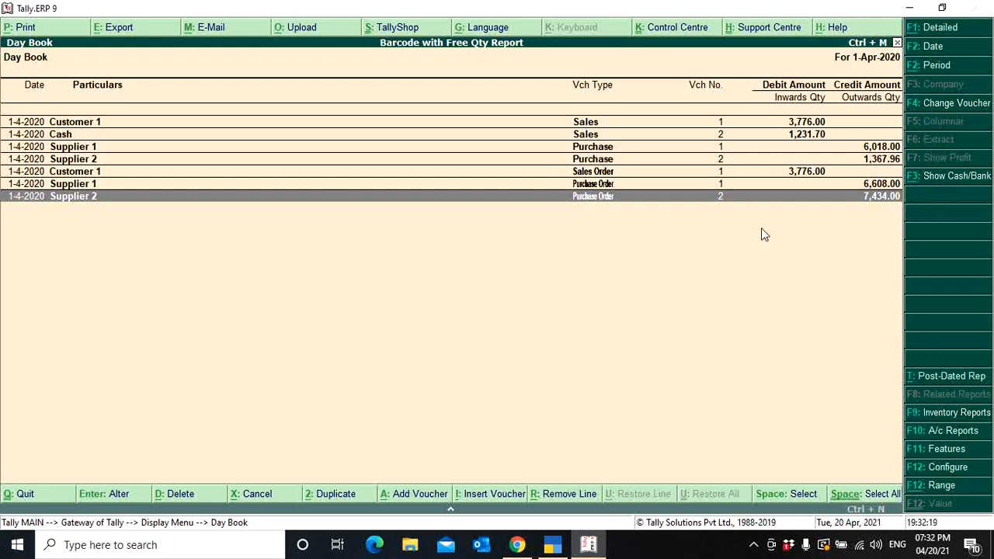
click(949, 179)
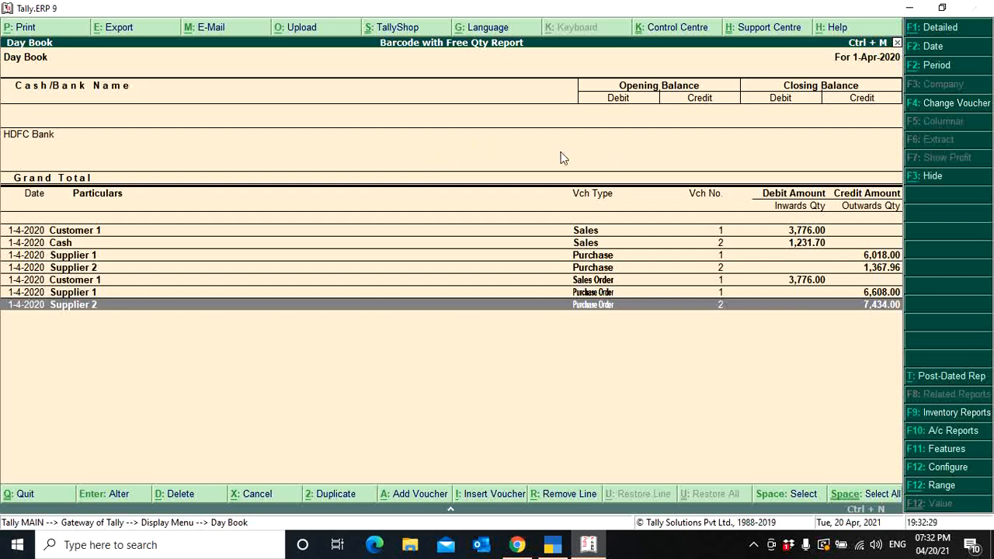
key(Escape)
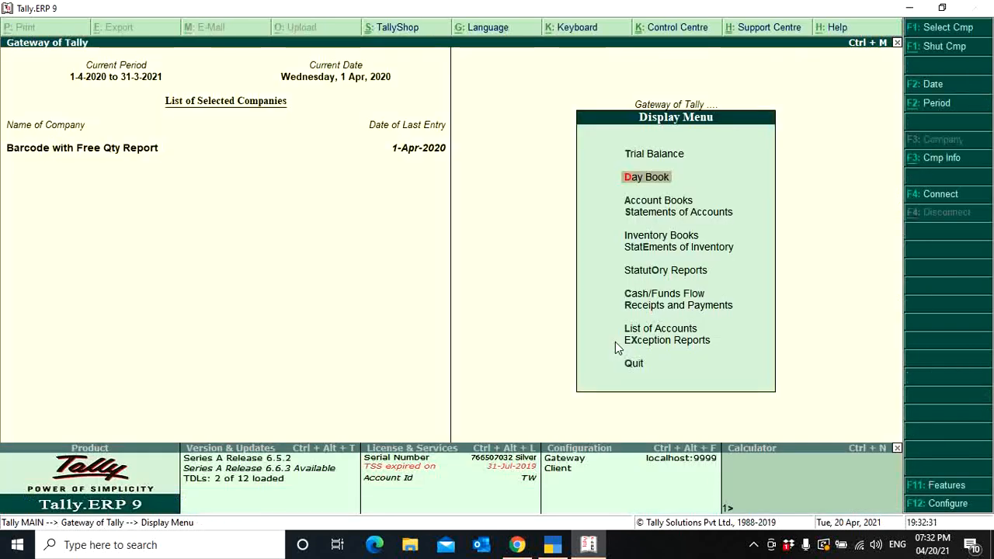
key(Escape)
Step: Record a Receipt voucher crediting Capital and debiting HDFC Bank with 1,00,000.00, and accept it without a narration
key(Up)
key(Up)
key(Up)
key(Up)
key(Up)
key(Up)
key(Up)
key(Up)
key(Up)
key(Up)
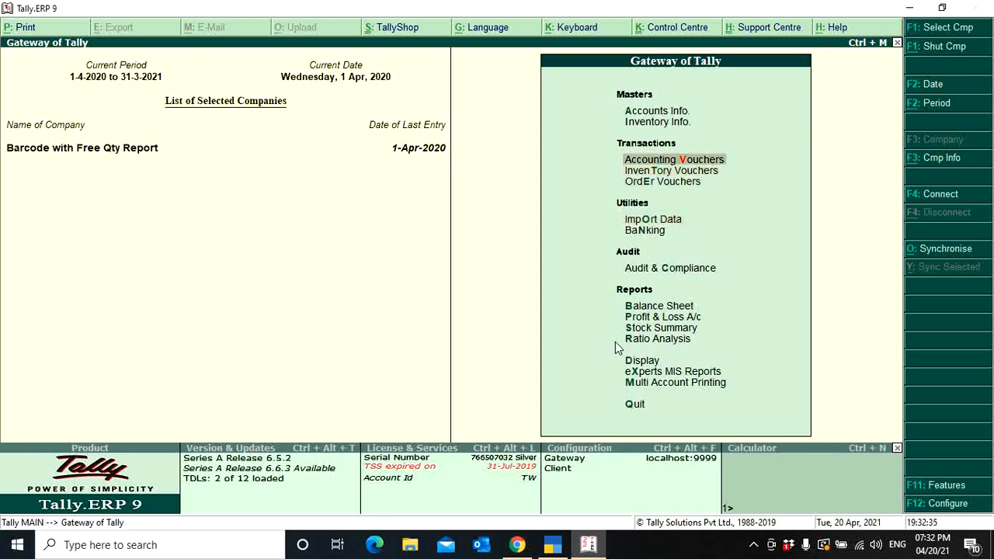
key(Return)
key(F6)
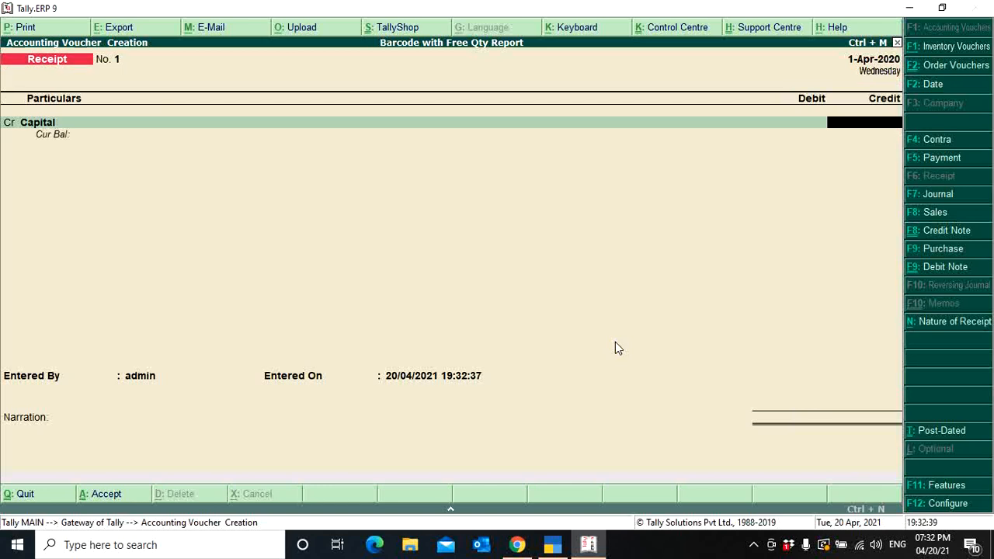
text(100000)
key(Return)
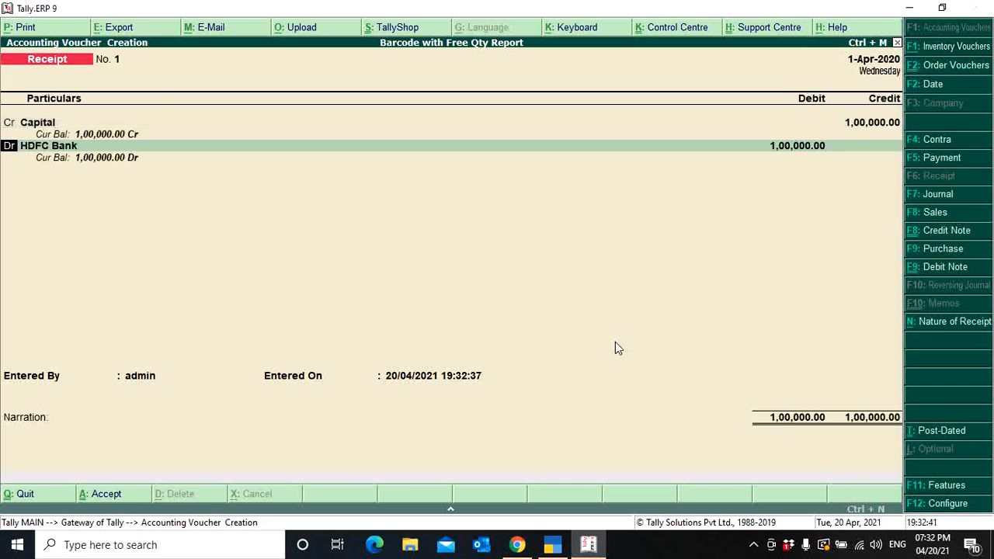
key(Return)
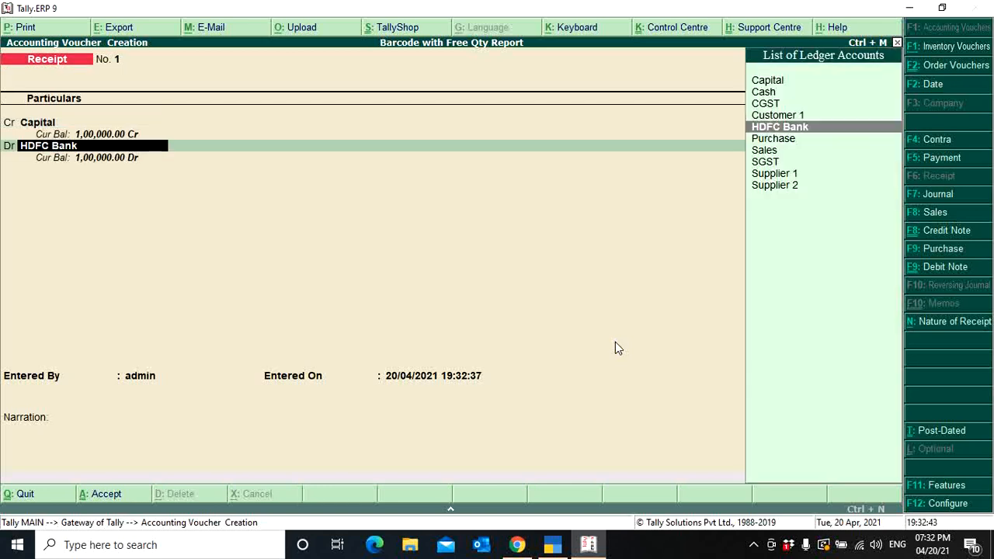
key(Return)
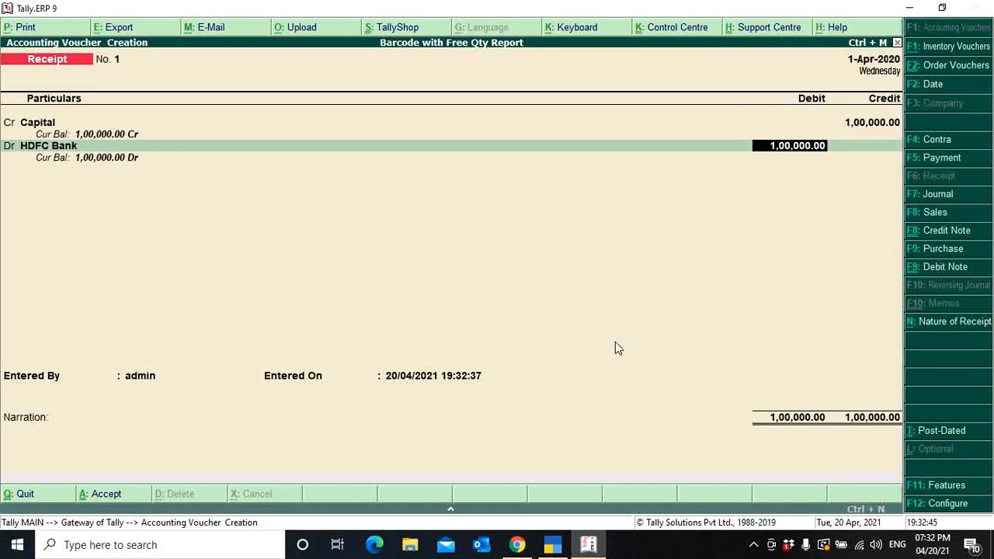
key(ctrl+a)
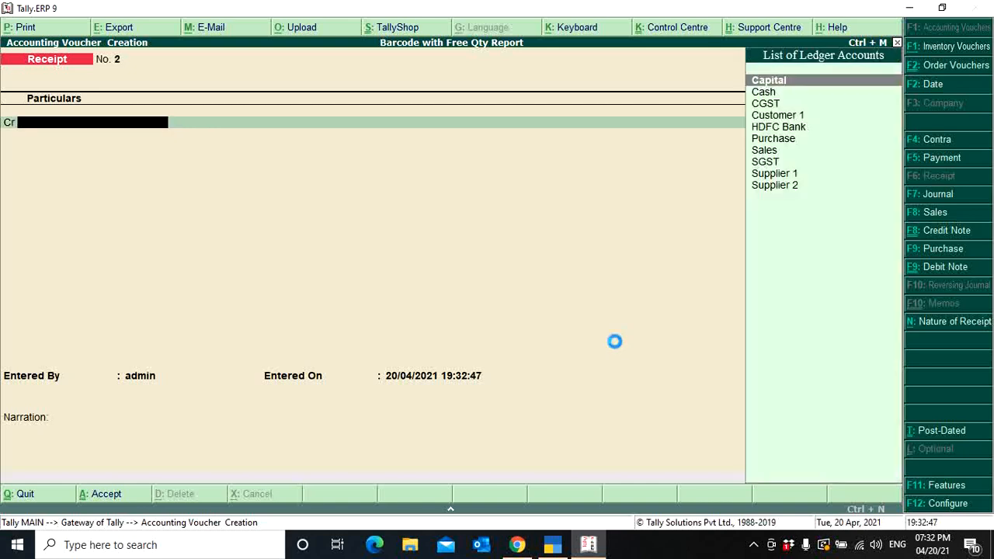
Step: Record a Contra voucher crediting HDFC Bank and debiting Cash with 5,000.00, accept it and return to the Gateway of Tally
key(F4)
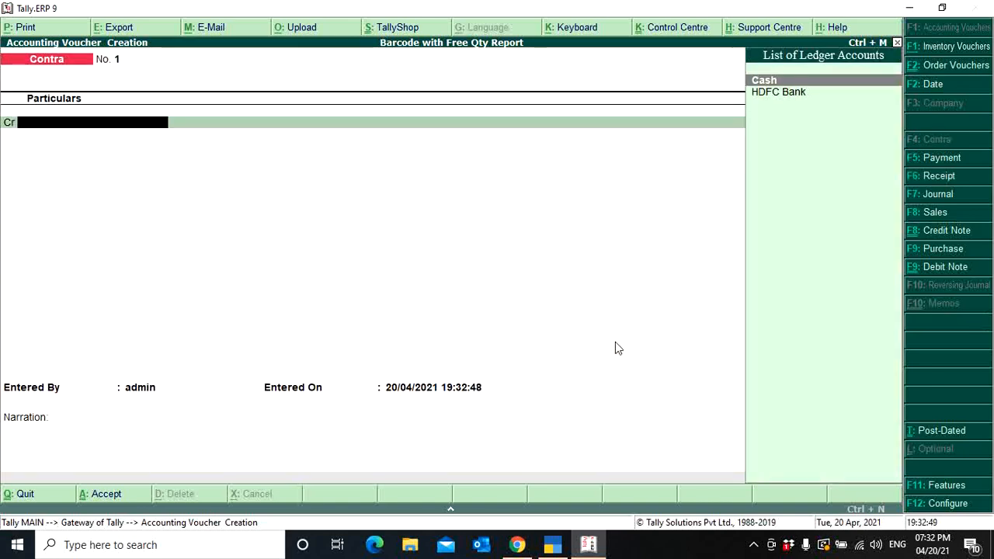
key(Down)
key(Return)
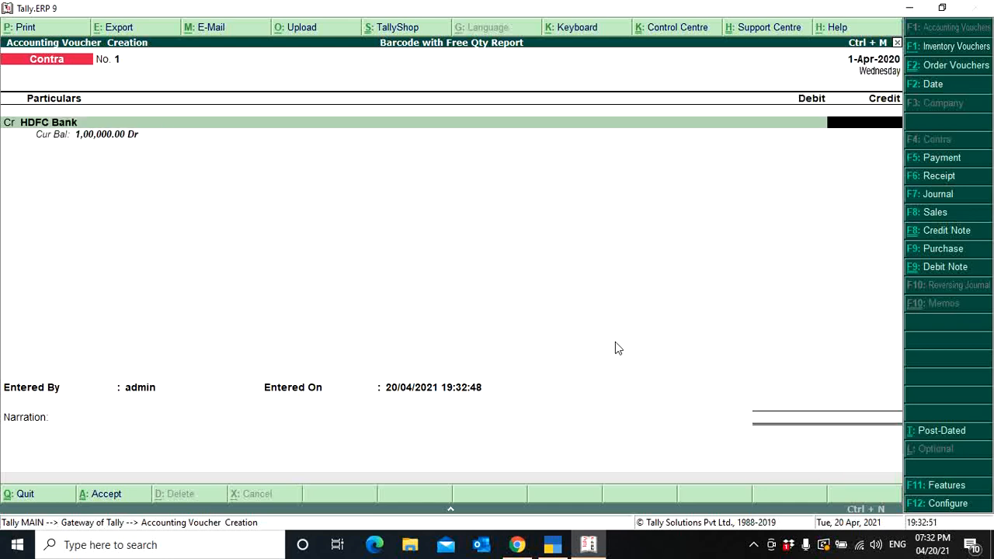
text(5000)
key(Return)
key(ctrl+a)
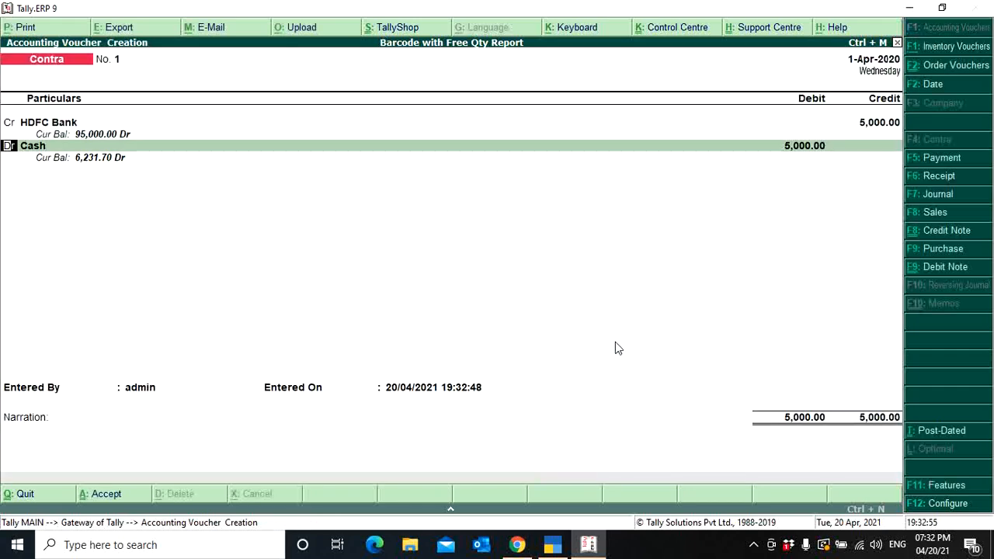
key(Return)
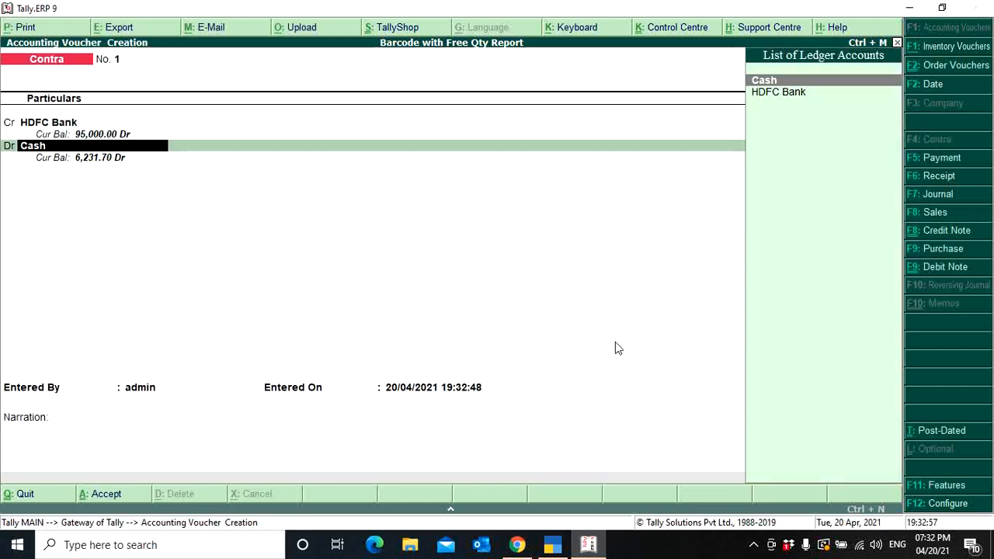
key(ctrl+a)
key(Escape)
key(y)
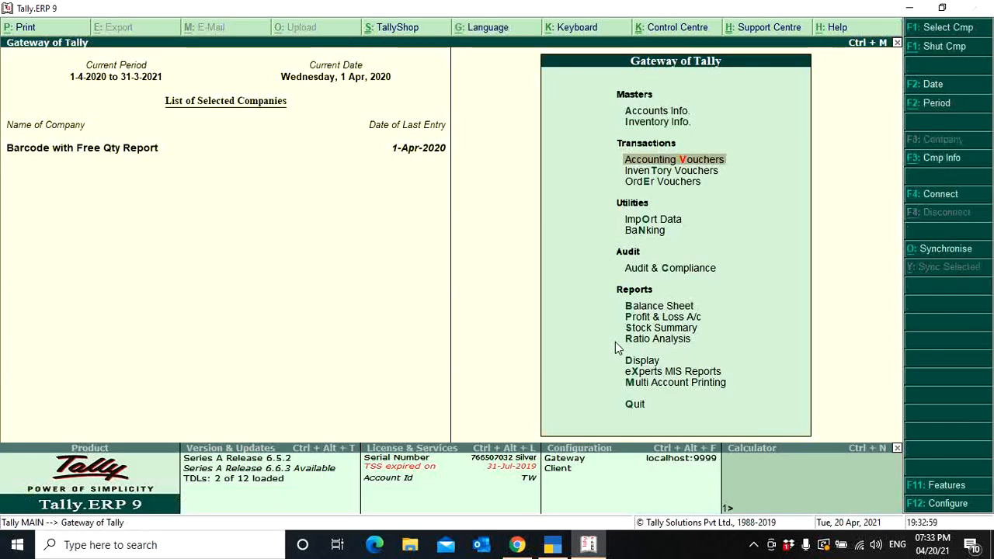
Step: Display the Day Book with the opening and closing cash and bank balances shown above the vouchers
key(d)
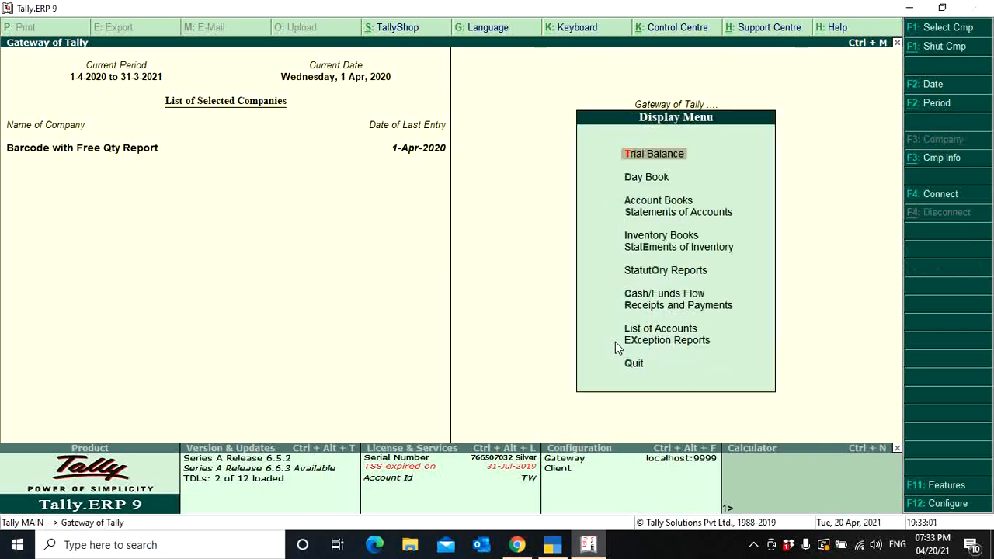
key(Down)
key(Return)
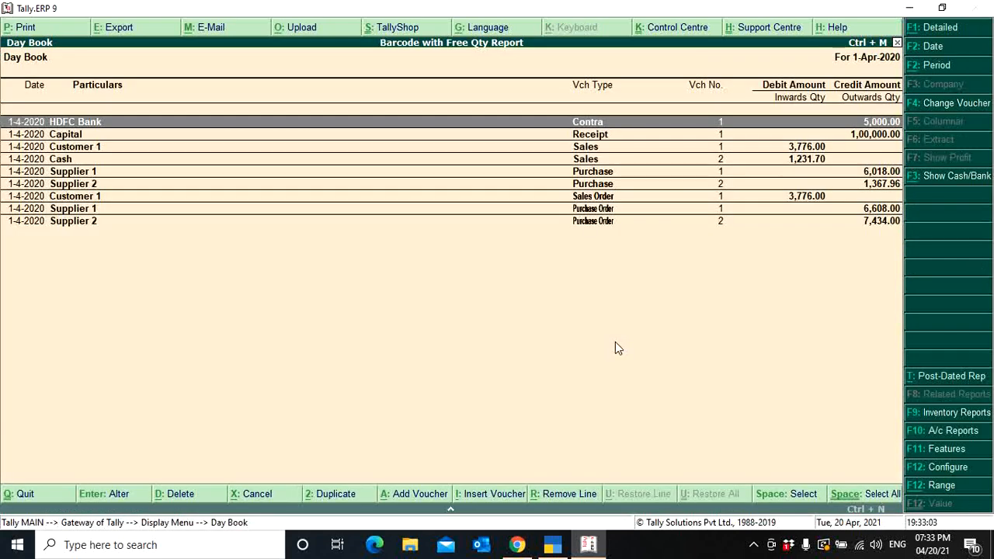
click(958, 179)
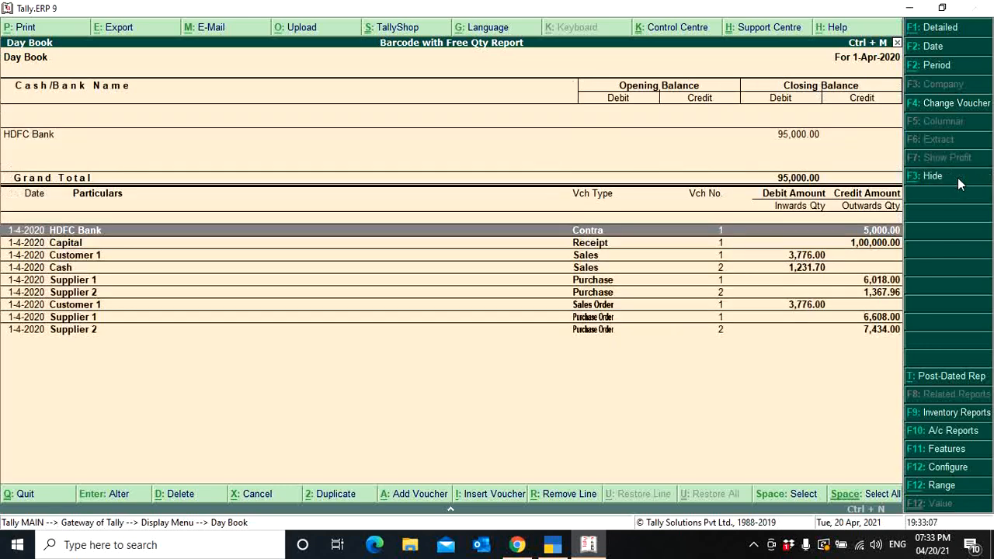
Step: Switch the Day Book to the detailed view, check the Cash and HDFC Bank closing balances, and return to the Gateway of Tally
click(799, 136)
key(Down)
key(Down)
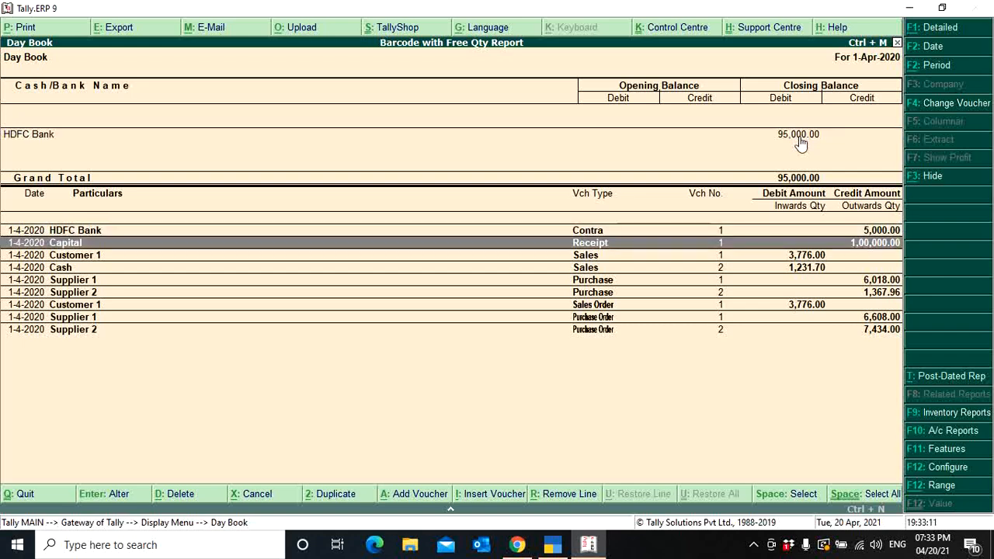
key(Up)
key(Up)
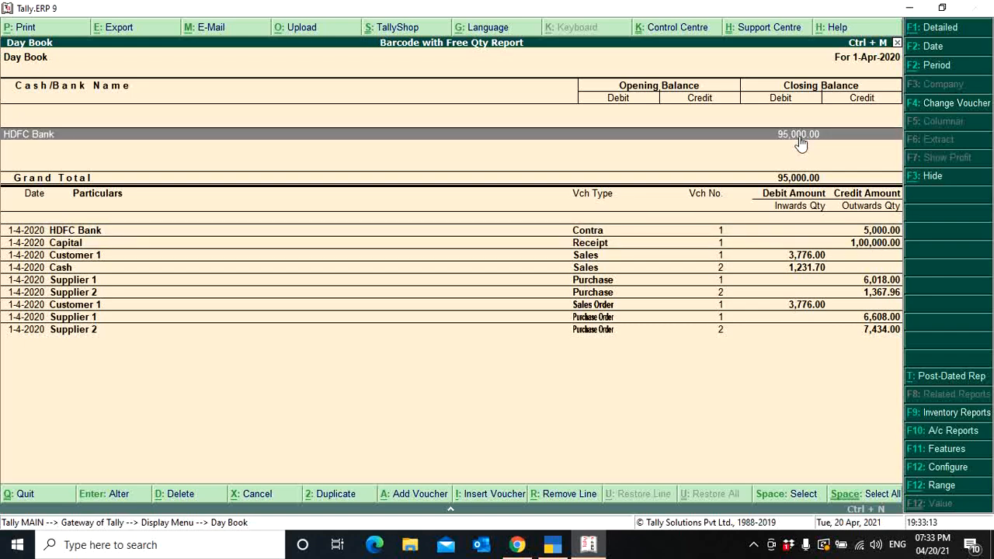
key(alt+F1)
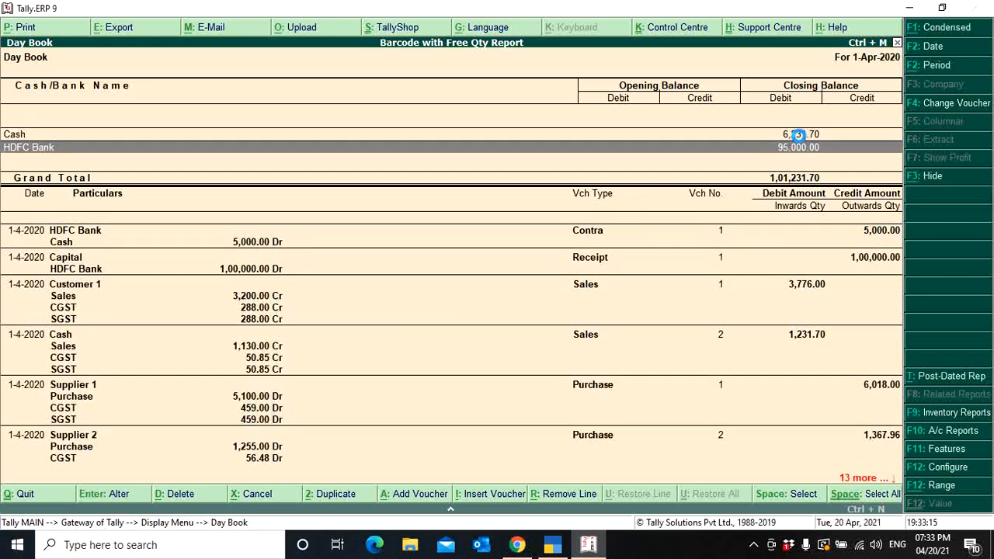
click(797, 135)
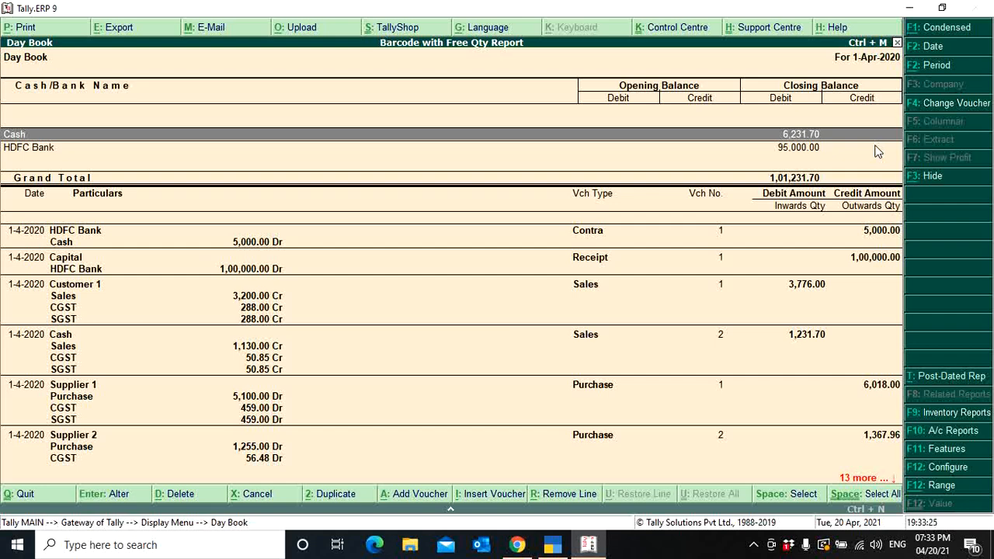
key(Escape)
key(Escape)
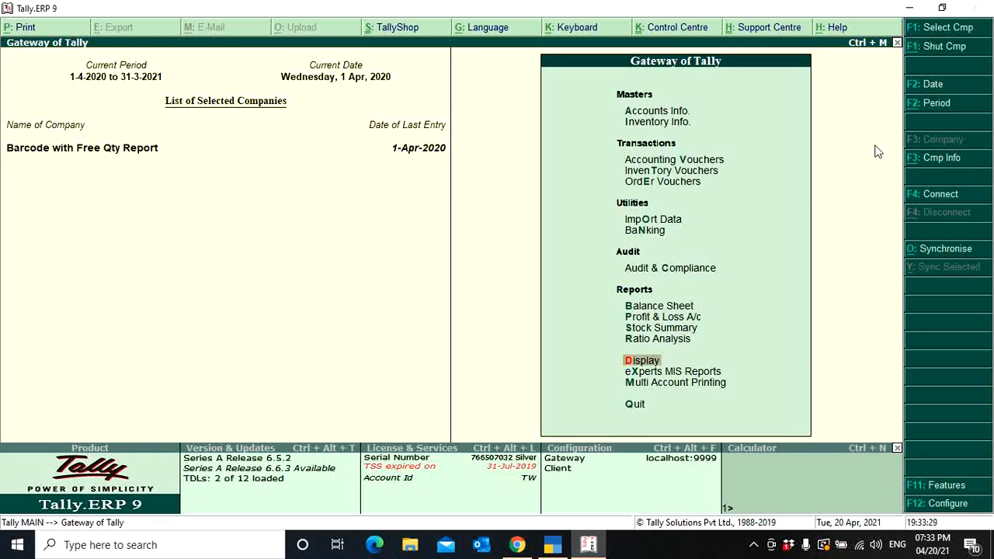
Step: Open the Supplier Monitoring Tool from the eXperts MIS Reports to view Supplier 1's ledger and pending bills
key(Down)
key(Return)
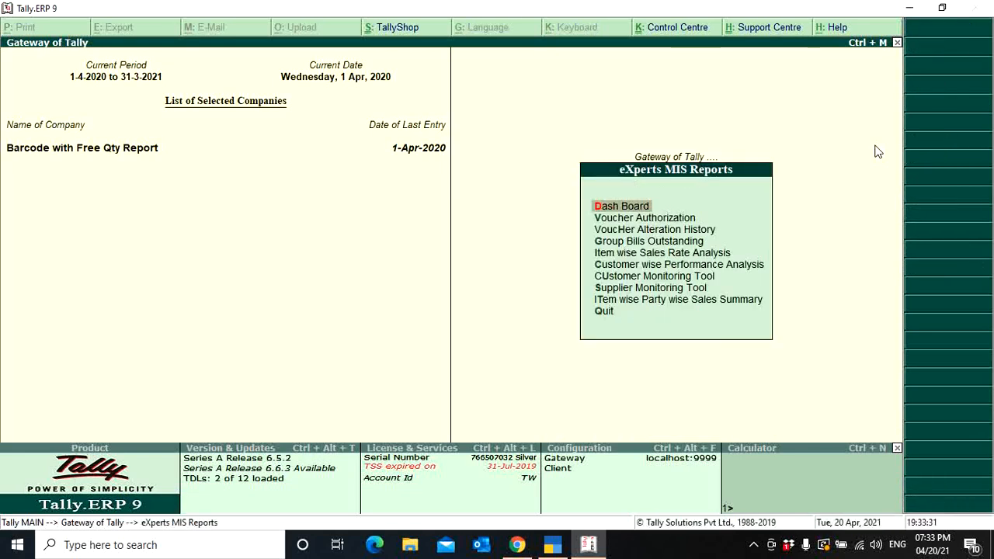
key(Down)
key(Down)
key(Down)
key(Down)
key(Down)
key(Down)
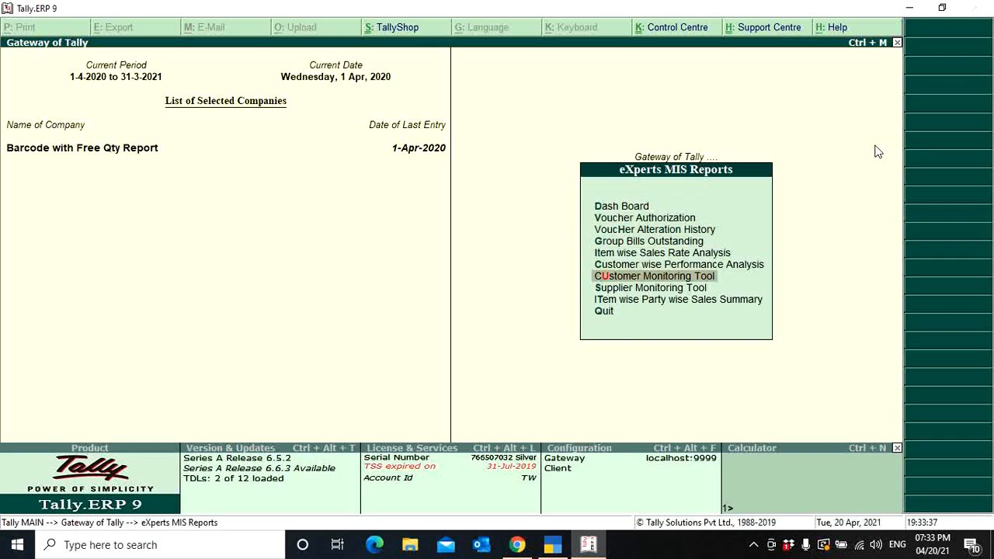
key(Down)
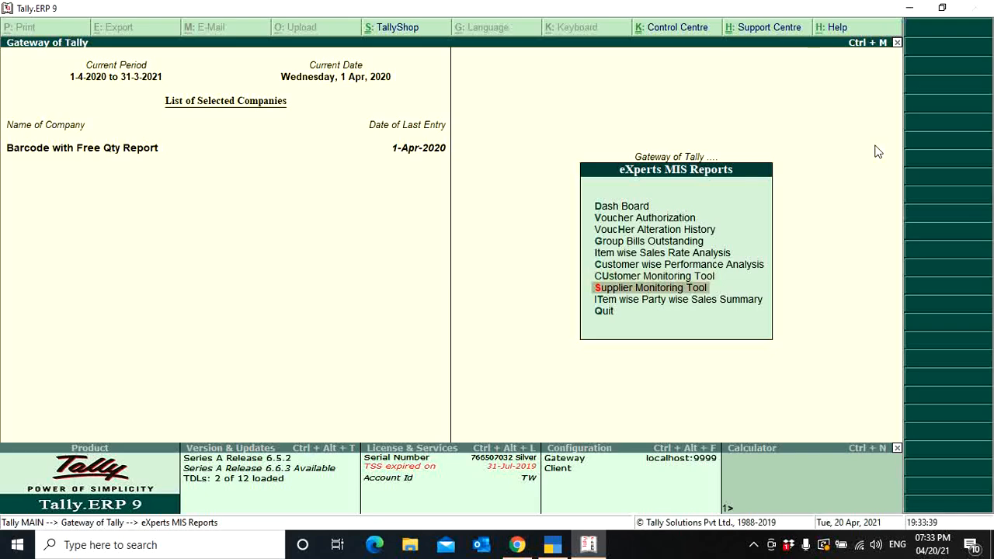
key(Return)
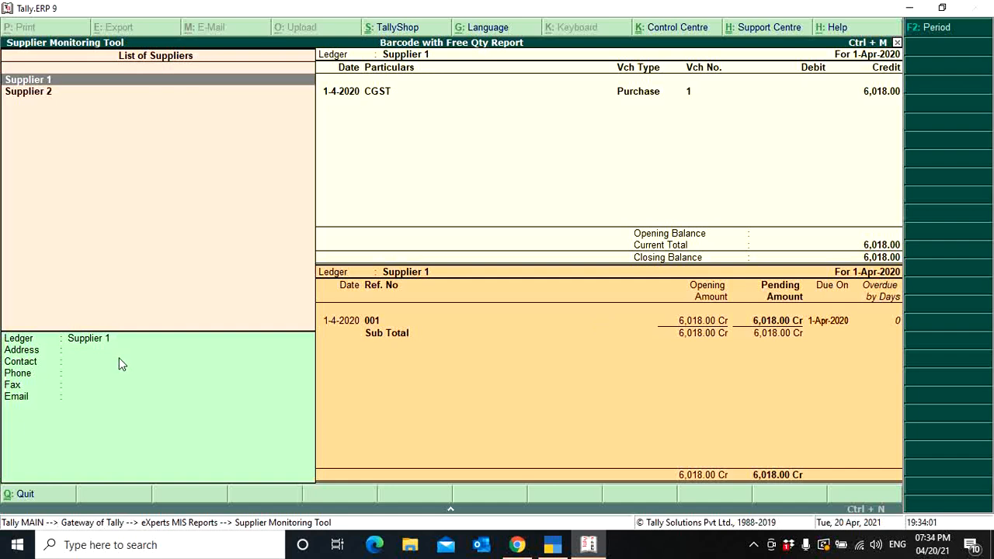
Step: Compare the ledger entries and pending bills of Supplier 2 and Supplier 1, and close the Supplier Monitoring Tool
key(Down)
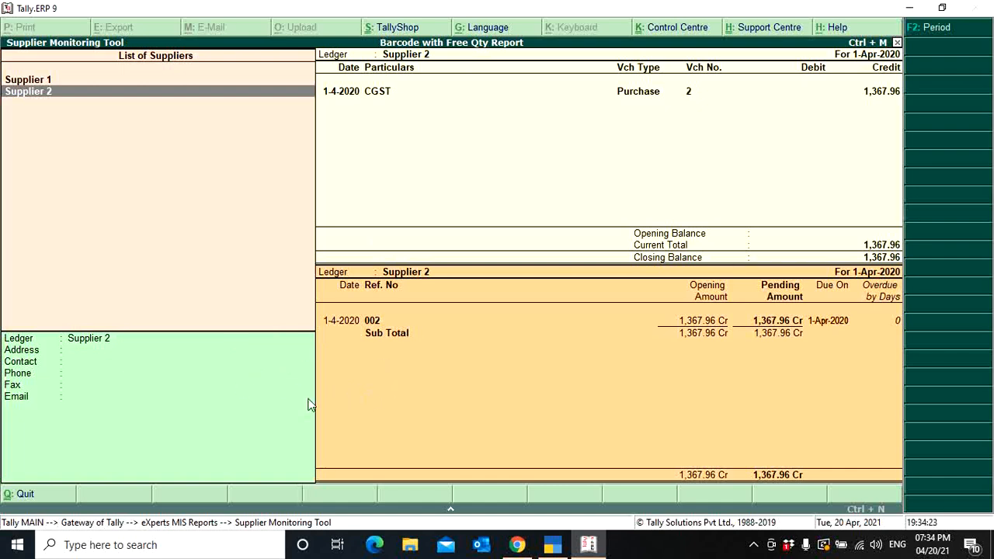
key(Up)
key(Down)
key(Escape)
Step: View Customer 1's ledger and pending bills in the Customer Monitoring Tool, and return to the Gateway of Tally
key(Up)
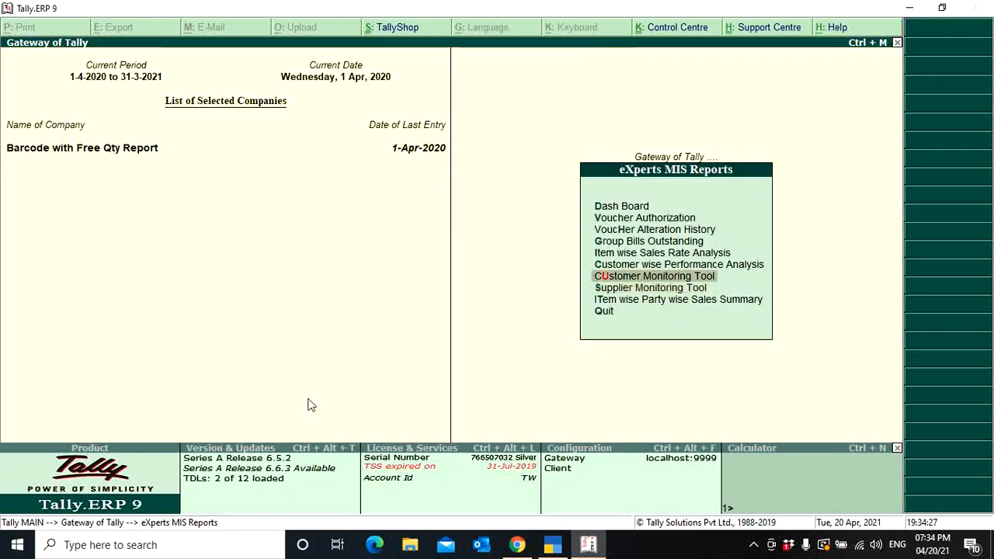
key(Return)
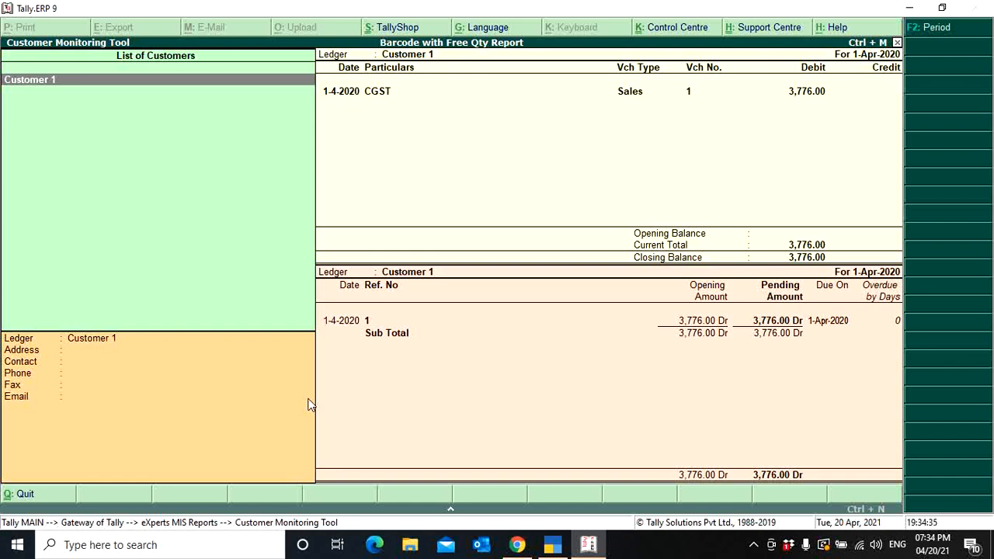
key(Escape)
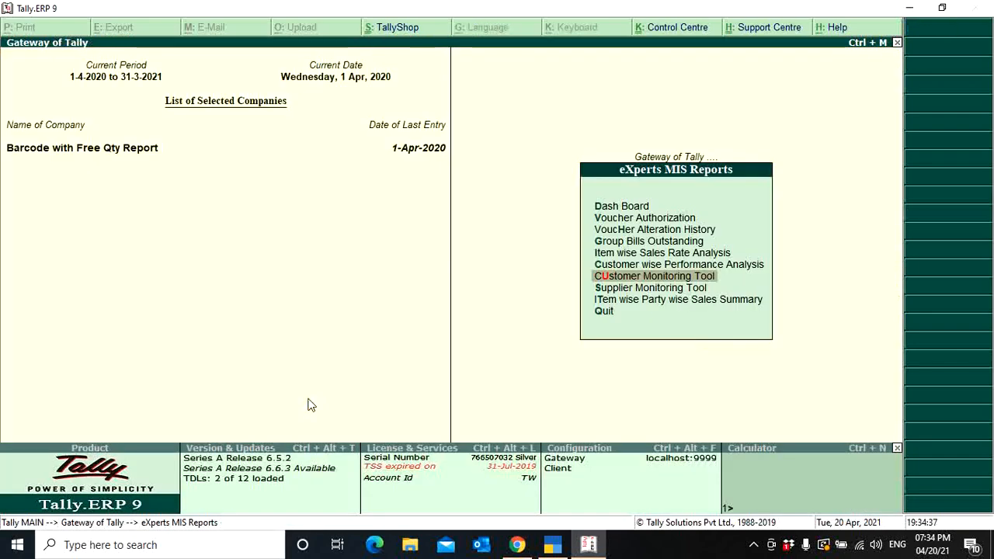
key(Escape)
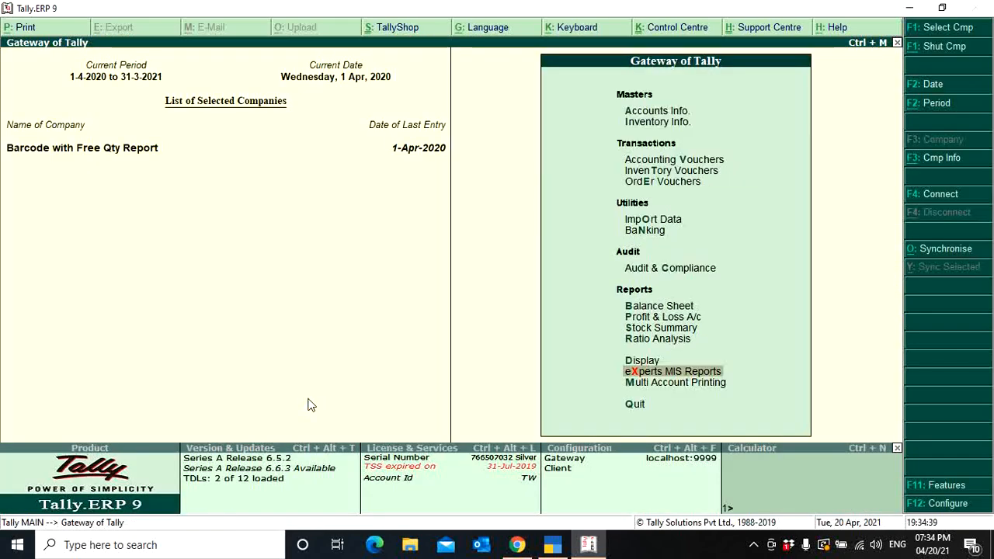